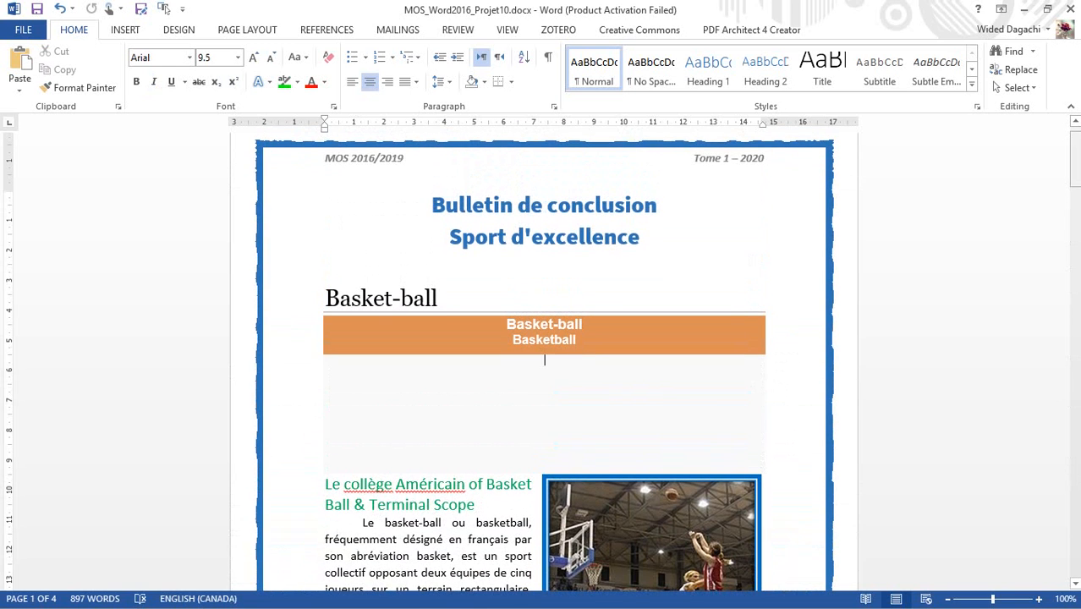
drag(1076, 161, 1075, 203)
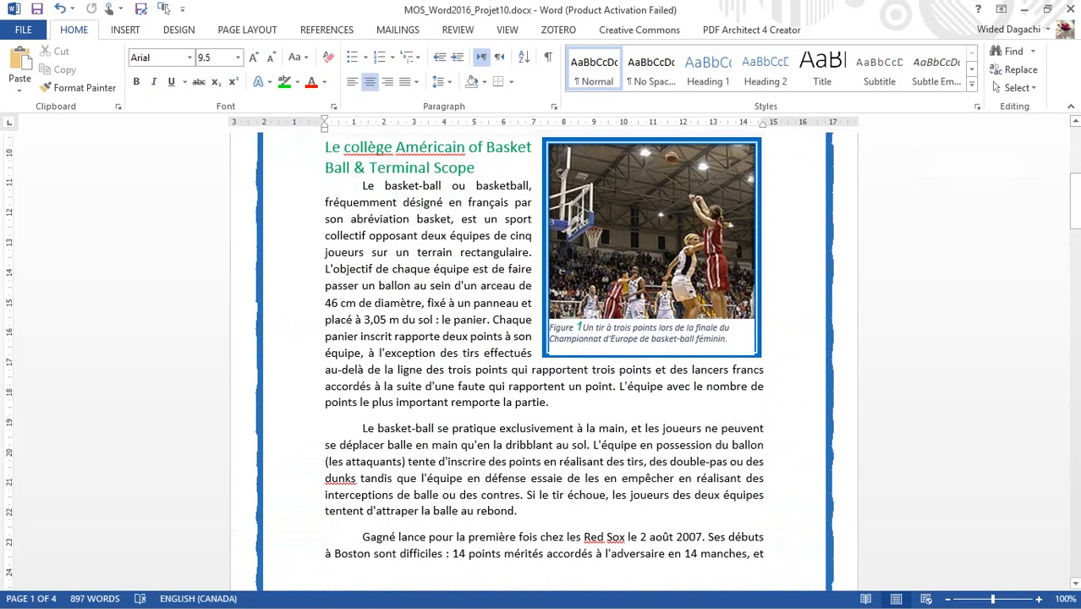
drag(363, 186, 401, 203)
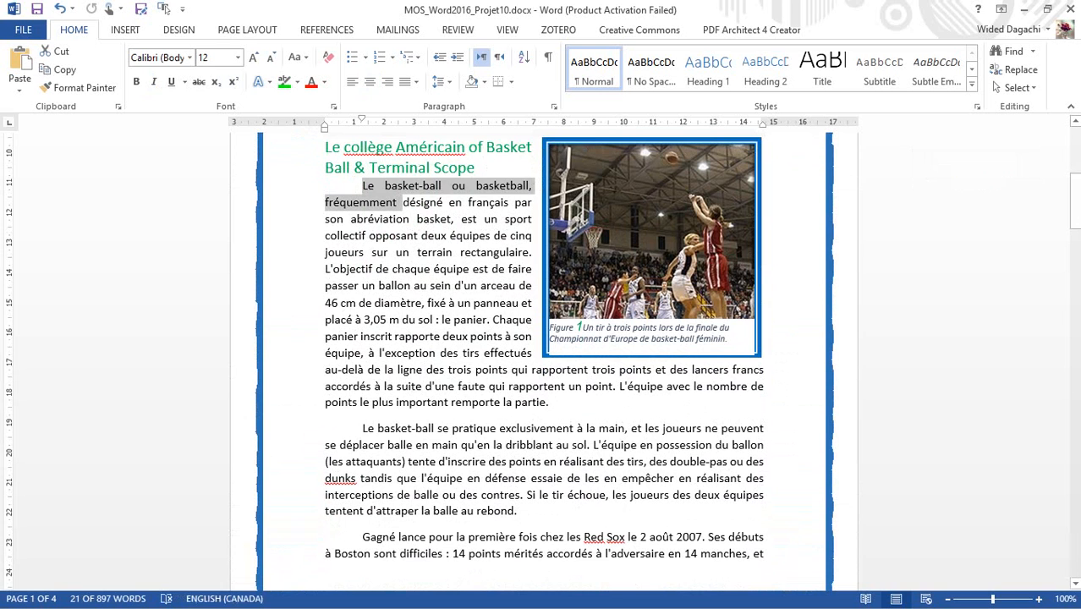
drag(1075, 203, 1075, 250)
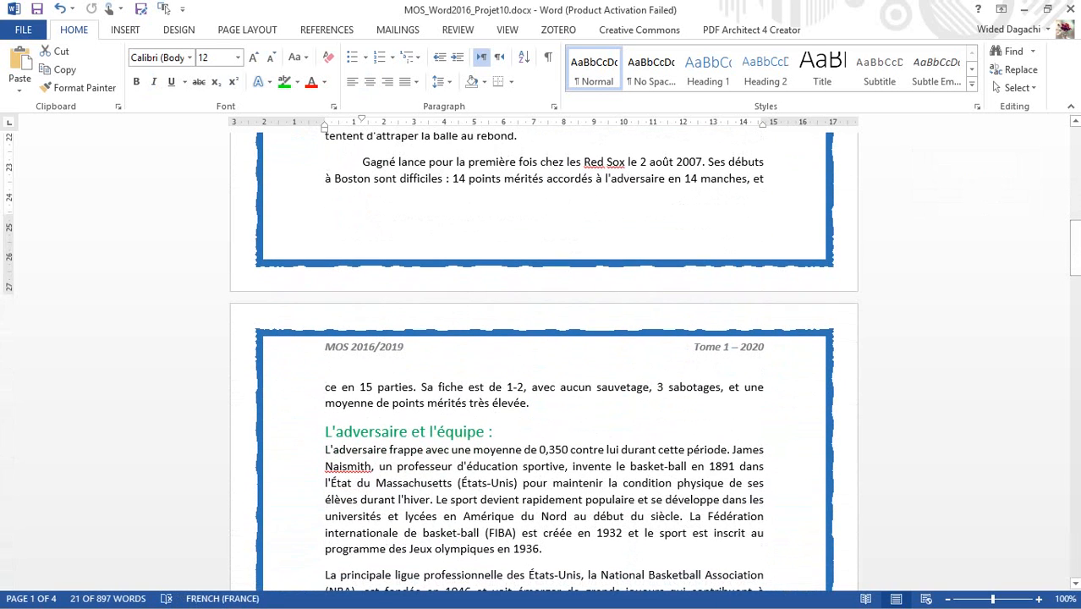
scroll(526, 307, up, 15)
click(544, 397)
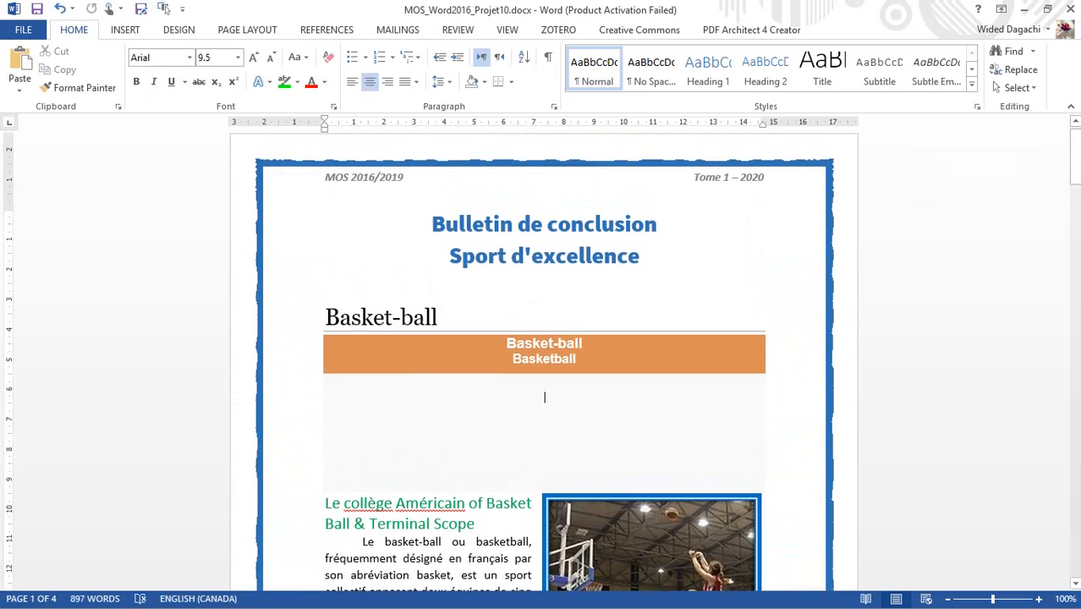
Step: Lay out the text from "Le basket-ball ou basketball" to "très élevée." in two columns with 0.8 cm spacing
drag(363, 541, 526, 402)
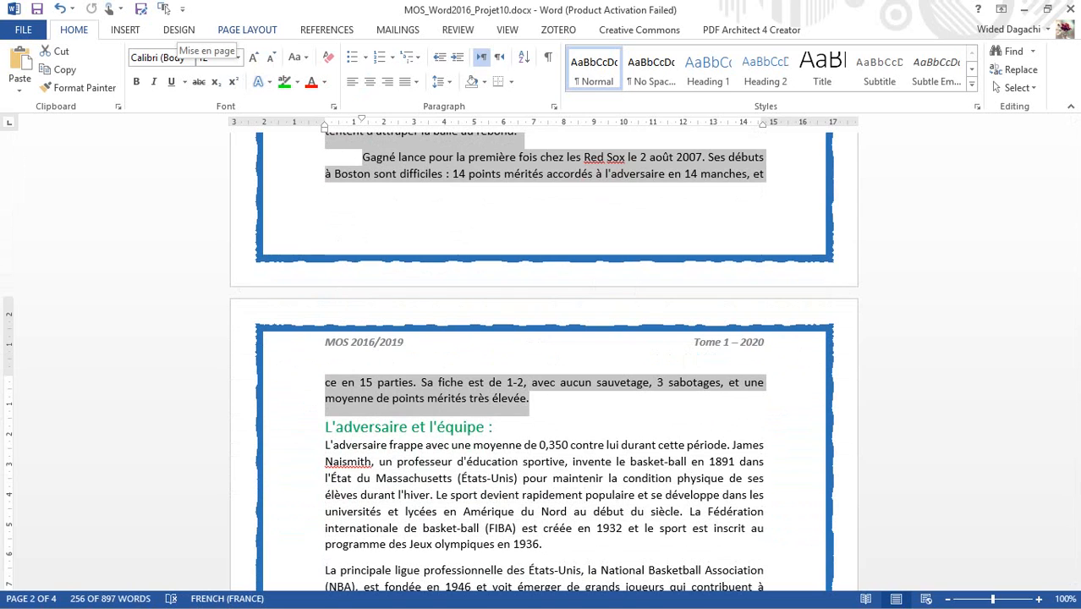
click(247, 29)
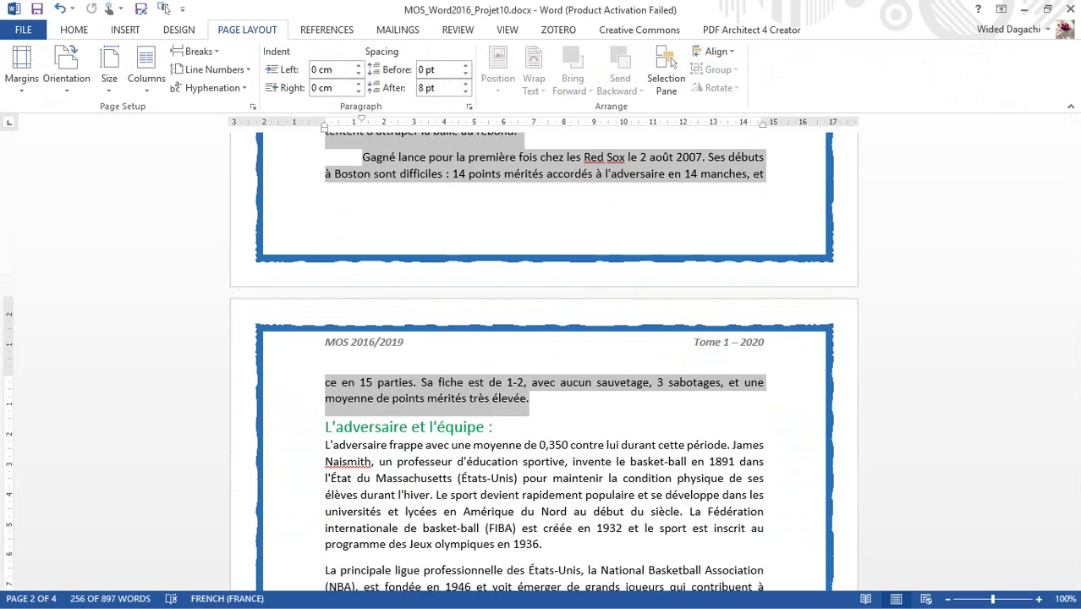
click(146, 72)
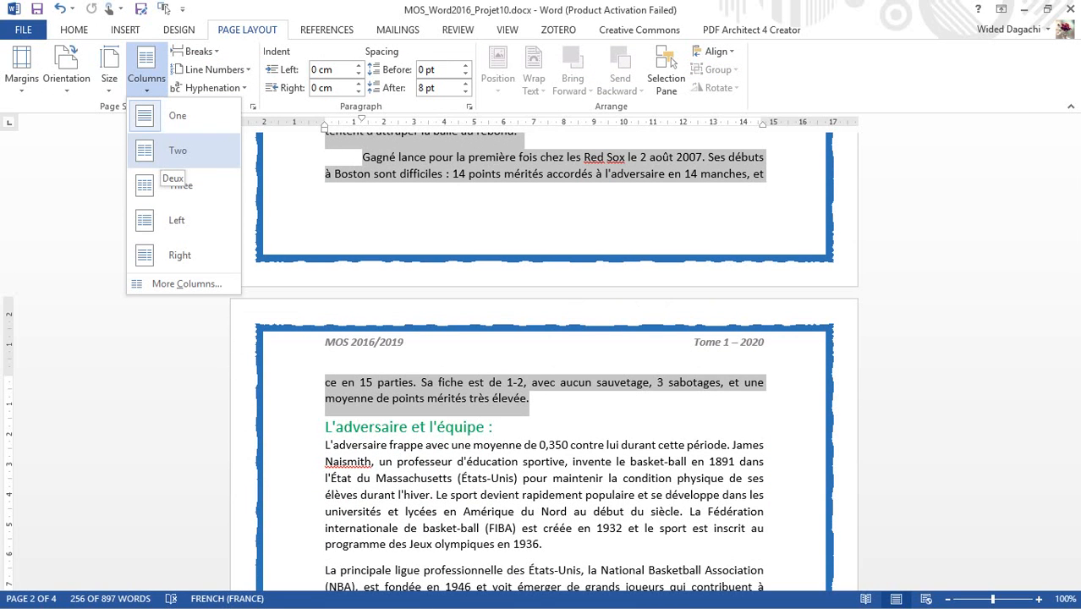
click(187, 284)
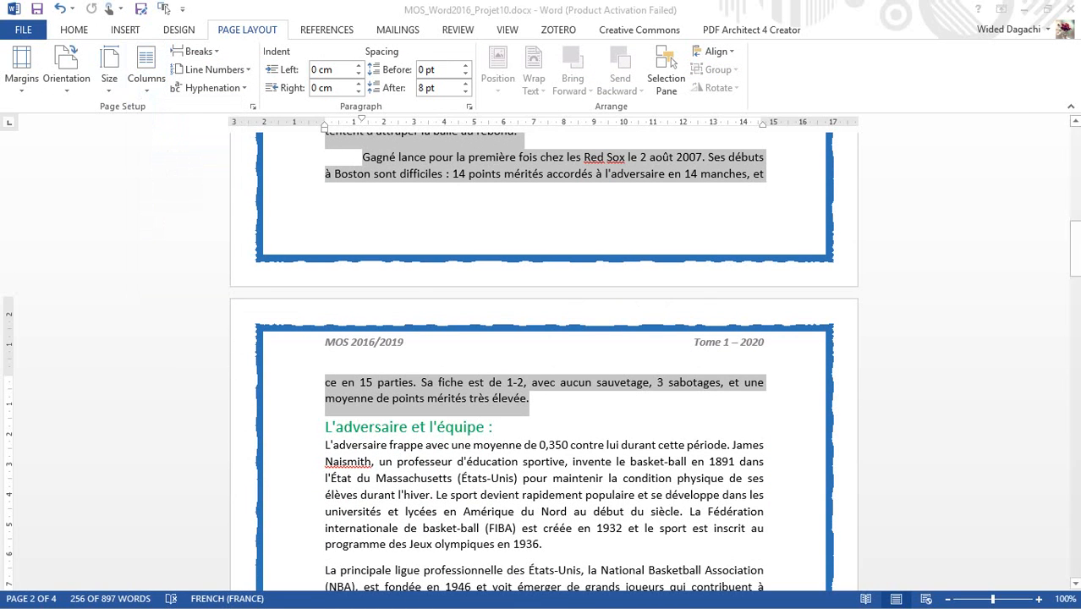
click(483, 209)
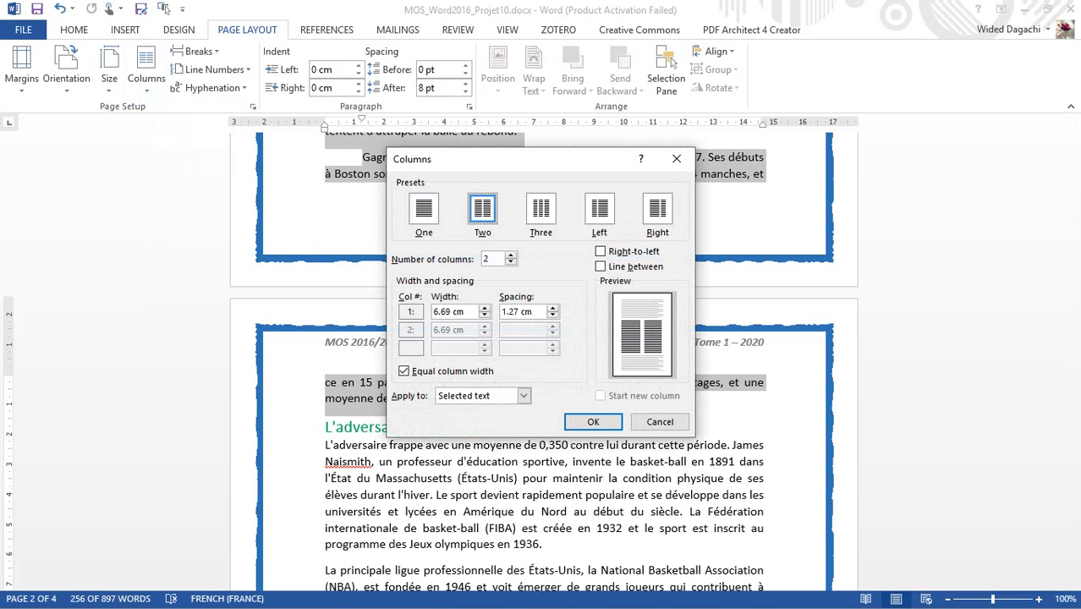
click(552, 316)
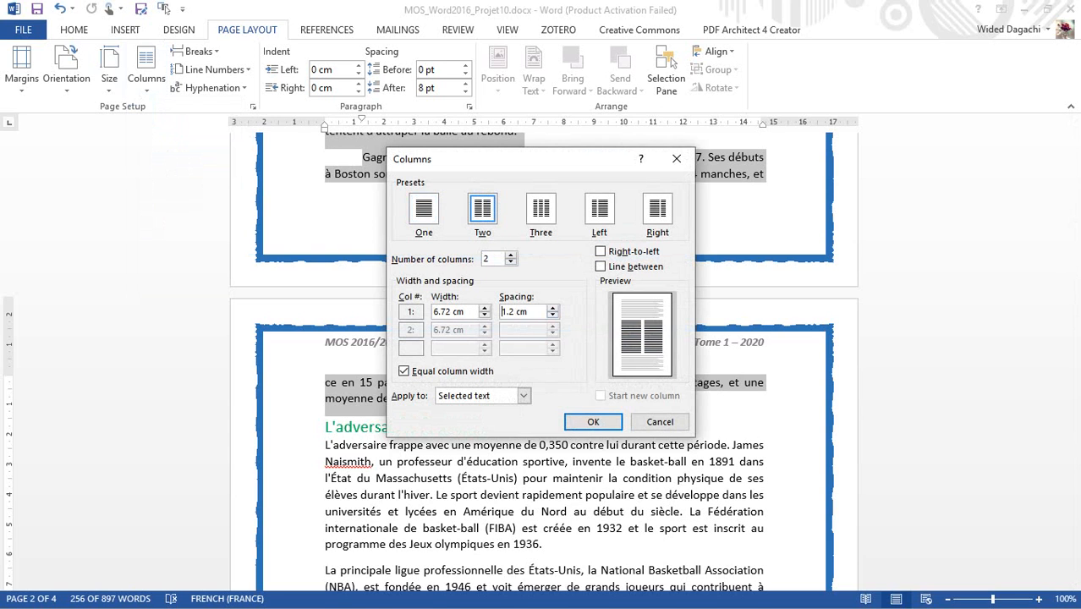
click(552, 316)
click(552, 315)
click(553, 315)
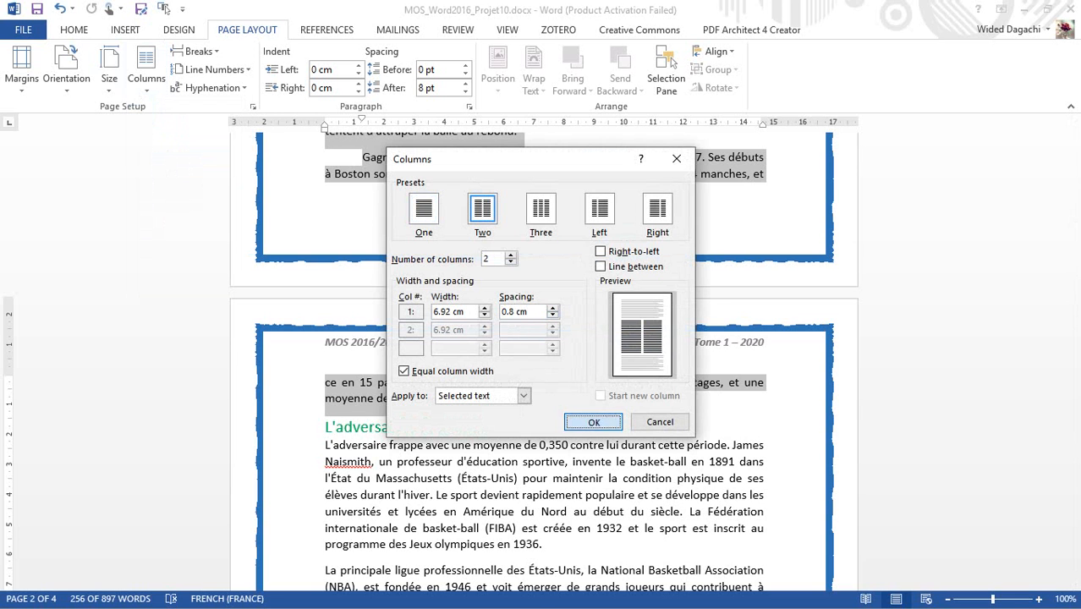
click(593, 421)
scroll(364, 402, up, 10)
click(364, 402)
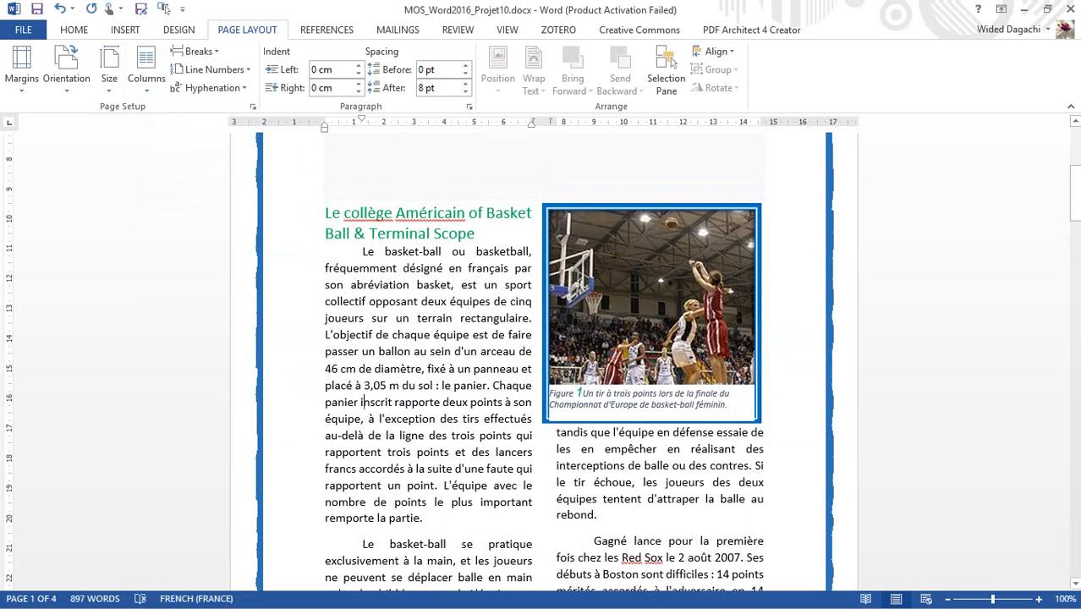
Step: Highlight the "Tâche 1 :" heading on the Projet 10 instructions page in green
scroll(364, 402, down, 12)
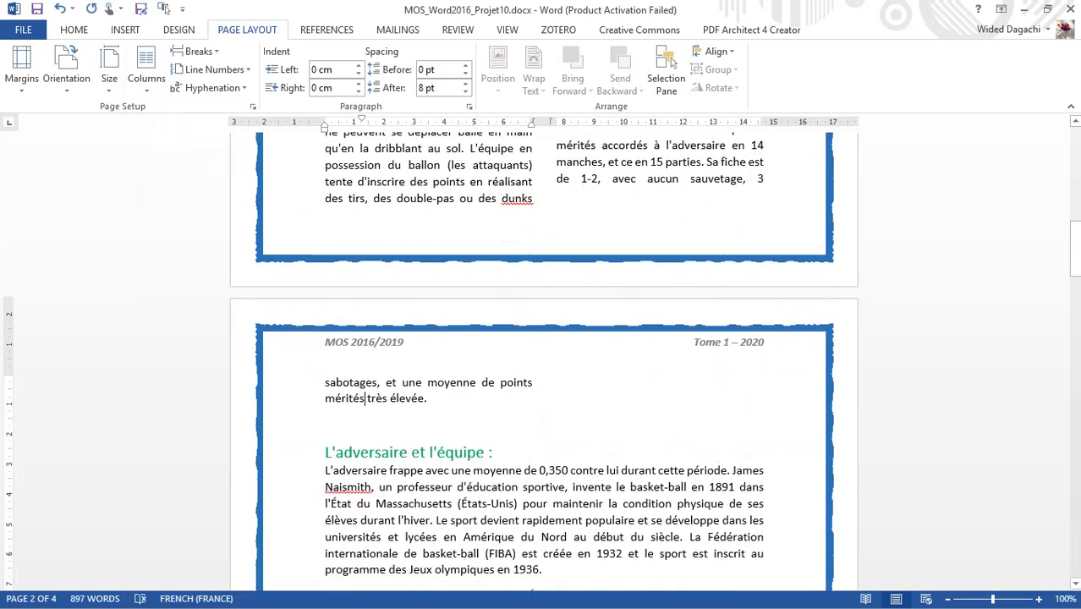
key(Page_Down)
key(Page_Down)
key(Page_Down)
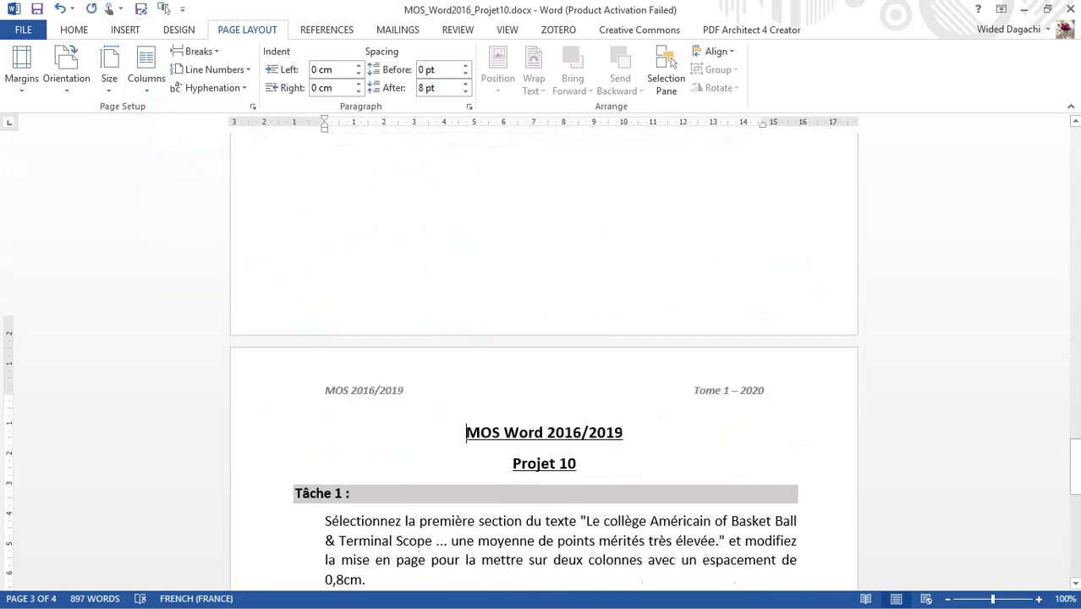
key(Page_Up)
scroll(453, 467, up, 1)
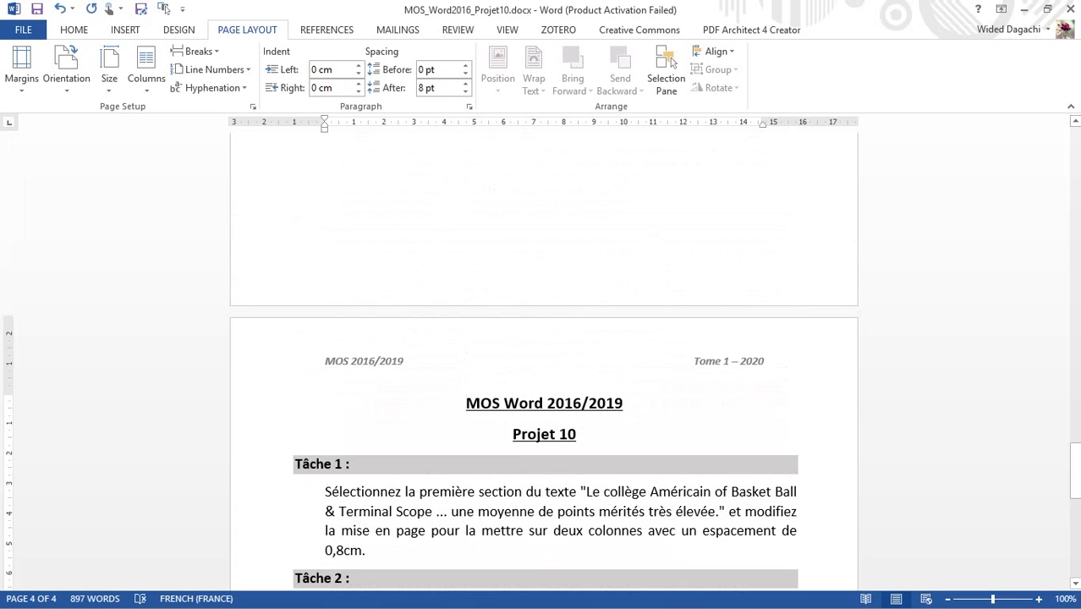
drag(295, 465, 361, 467)
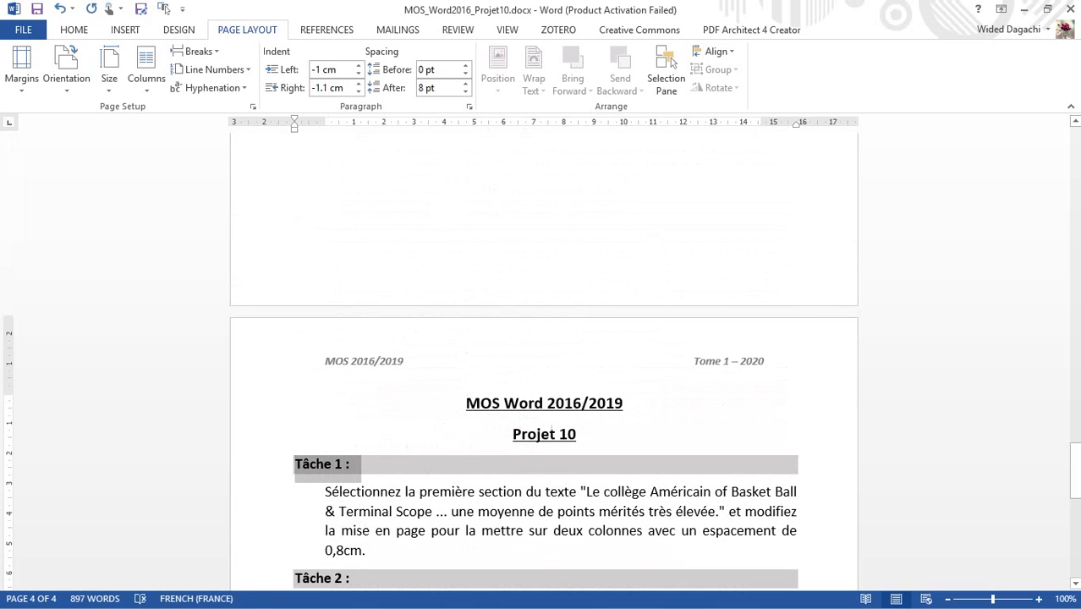
click(74, 29)
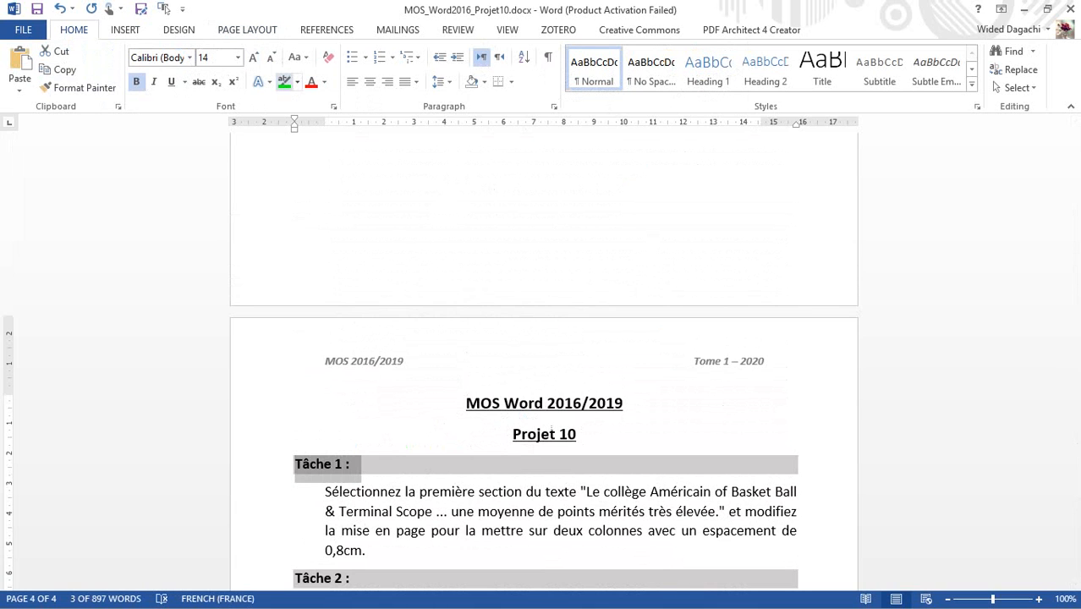
click(284, 81)
key(Right)
Step: Read the Tâche 2 instructions on the Projet 10 page
key(Down)
key(Down)
key(Down)
key(Down)
key(Down)
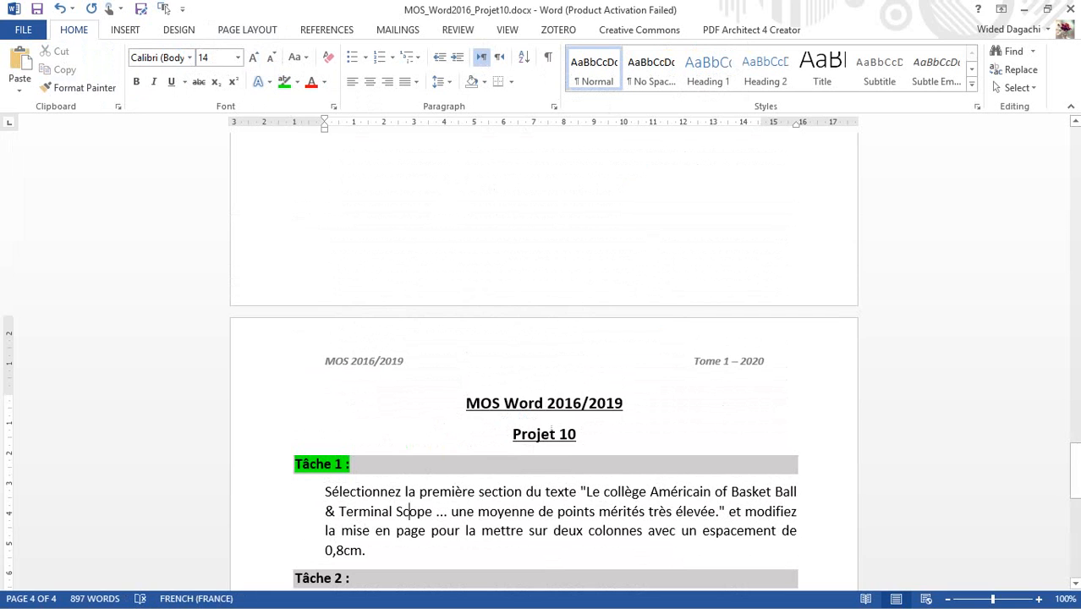
key(Down)
key(Down)
key(Down)
key(Down)
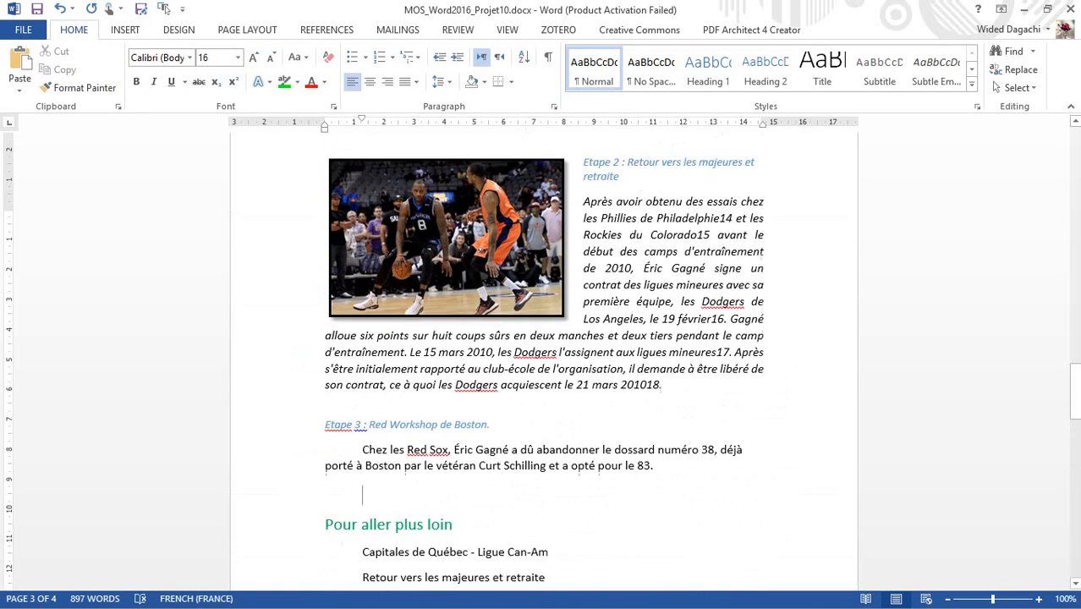
Step: Insert a Text Wrapping break directly before the heading "Etape 3 : Red Workshop de Boston."
scroll(544, 356, up, 2)
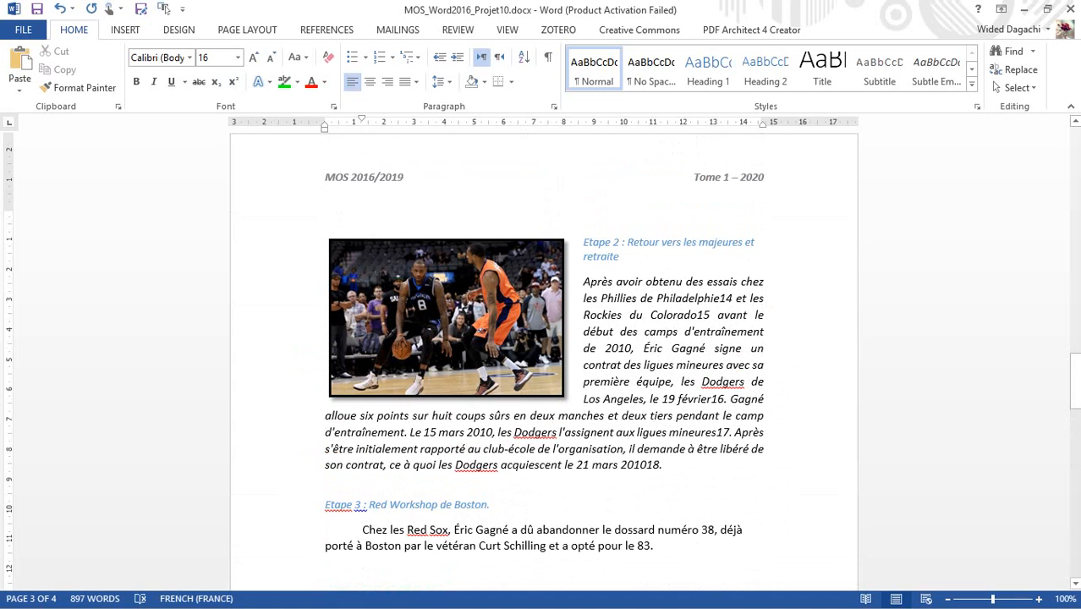
click(325, 505)
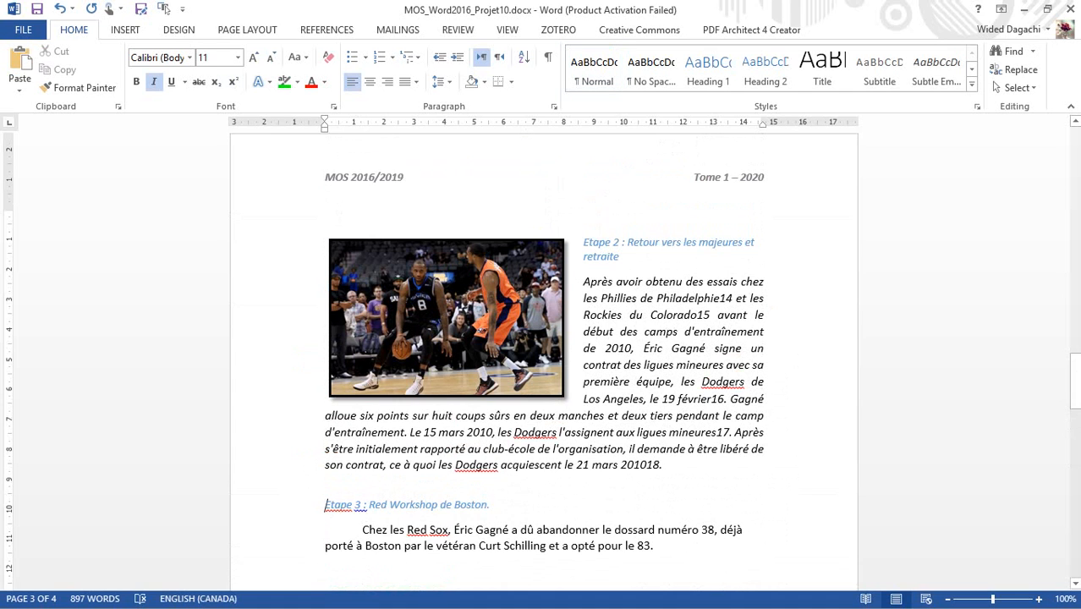
click(247, 30)
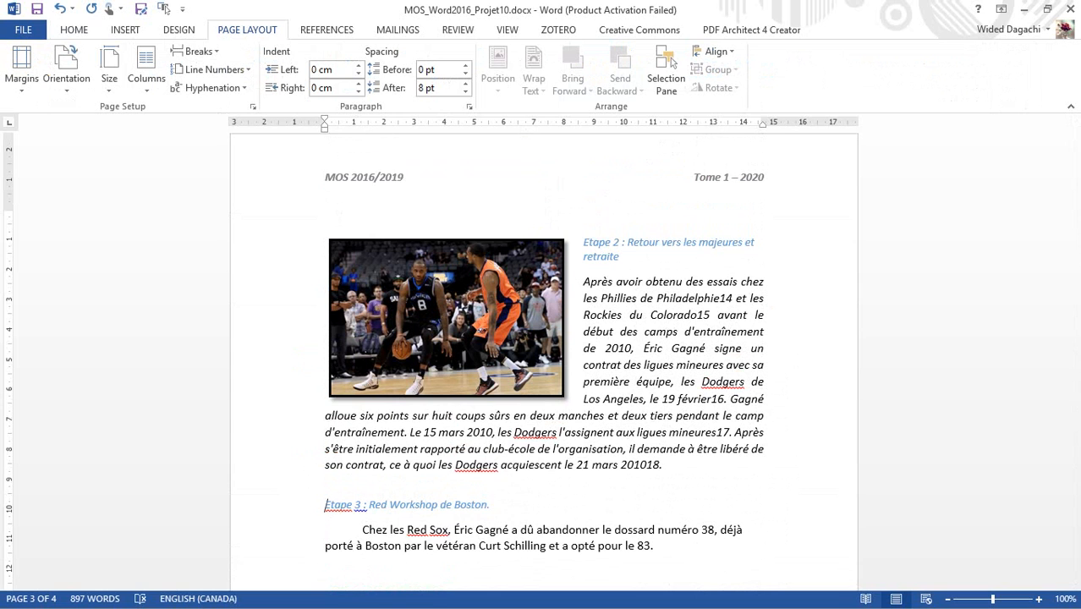
click(194, 52)
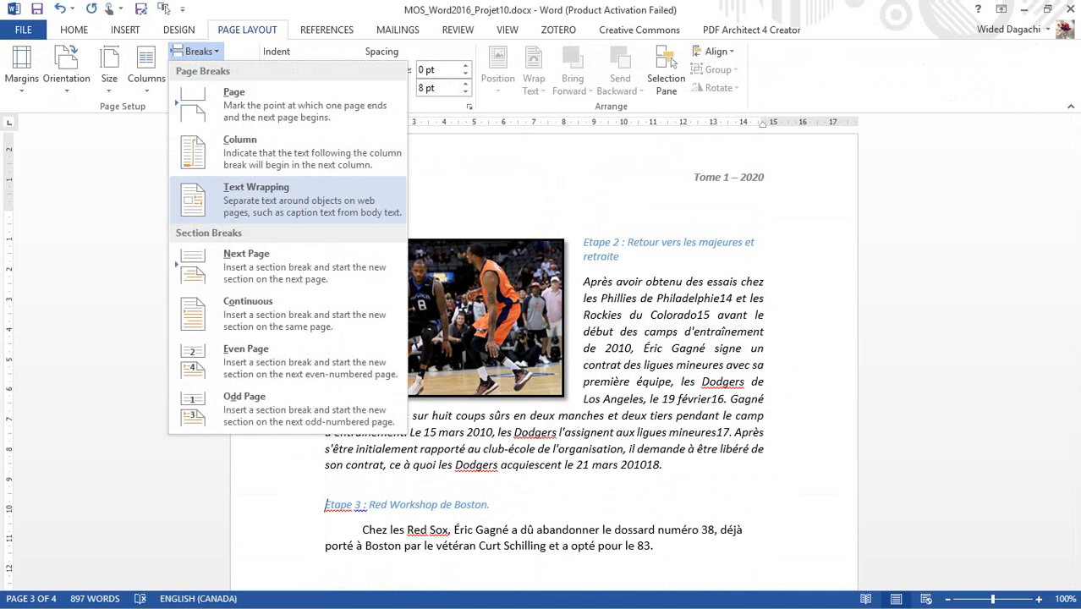
click(203, 193)
Step: Highlight the "Tâche 2 :" heading on the Projet 10 instructions page in green
key(Page_Down)
key(Page_Down)
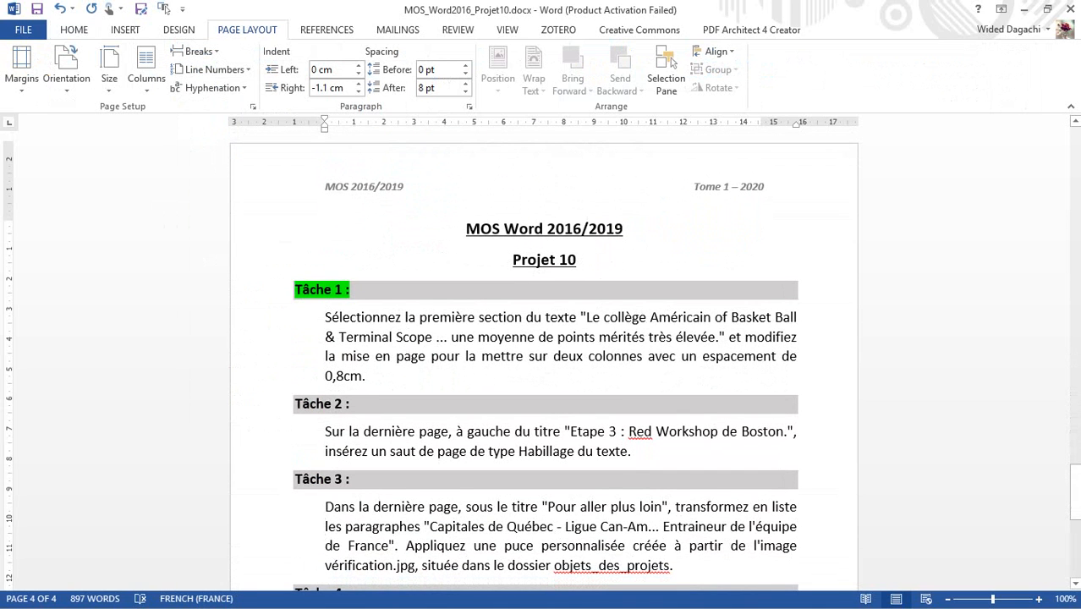
triple_click(346, 406)
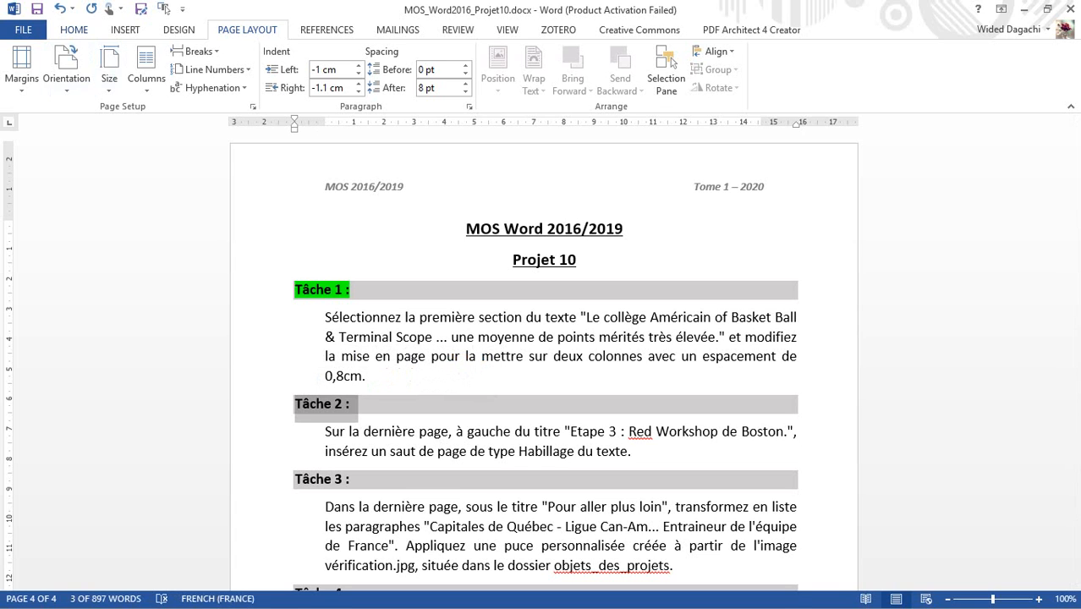
click(74, 30)
click(284, 82)
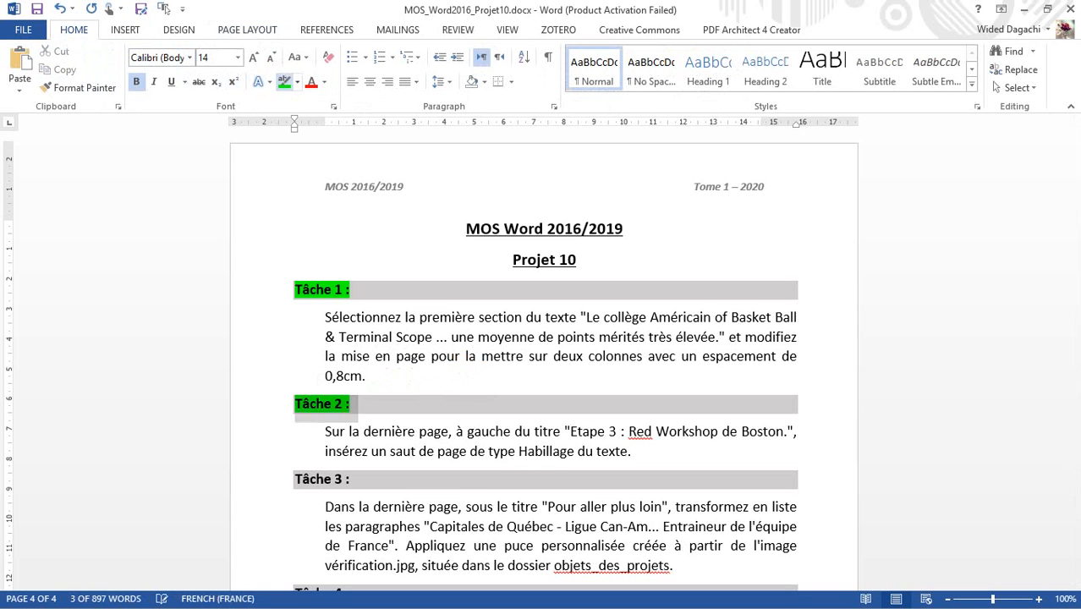
click(372, 526)
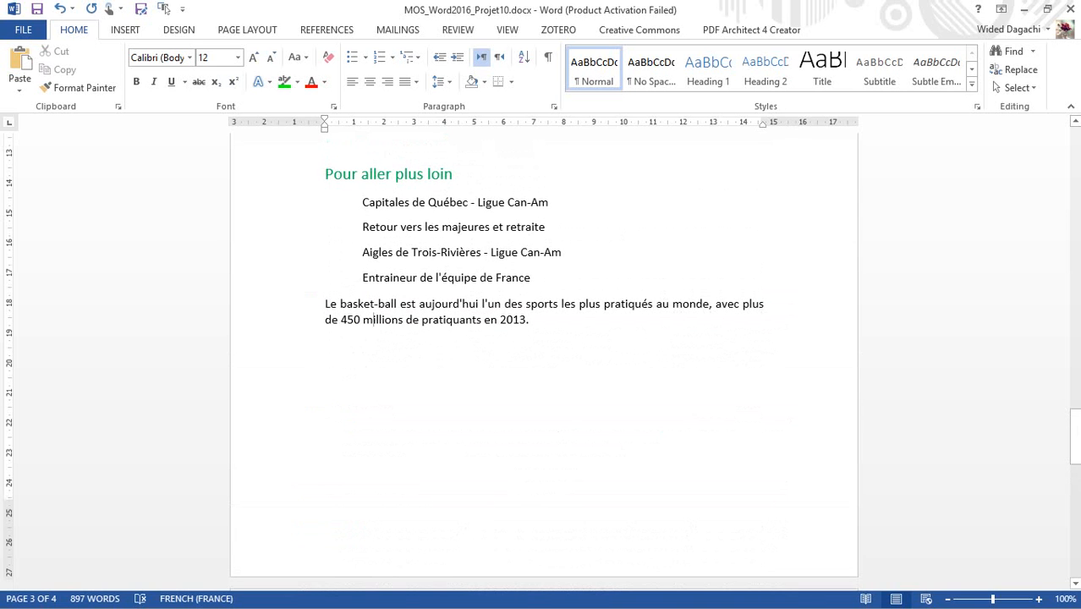
Step: Turn the four paragraphs under "Pour aller plus loin" into a list with a custom picture bullet from vérification.jpg in the objets_des_projets folder
drag(531, 281, 362, 202)
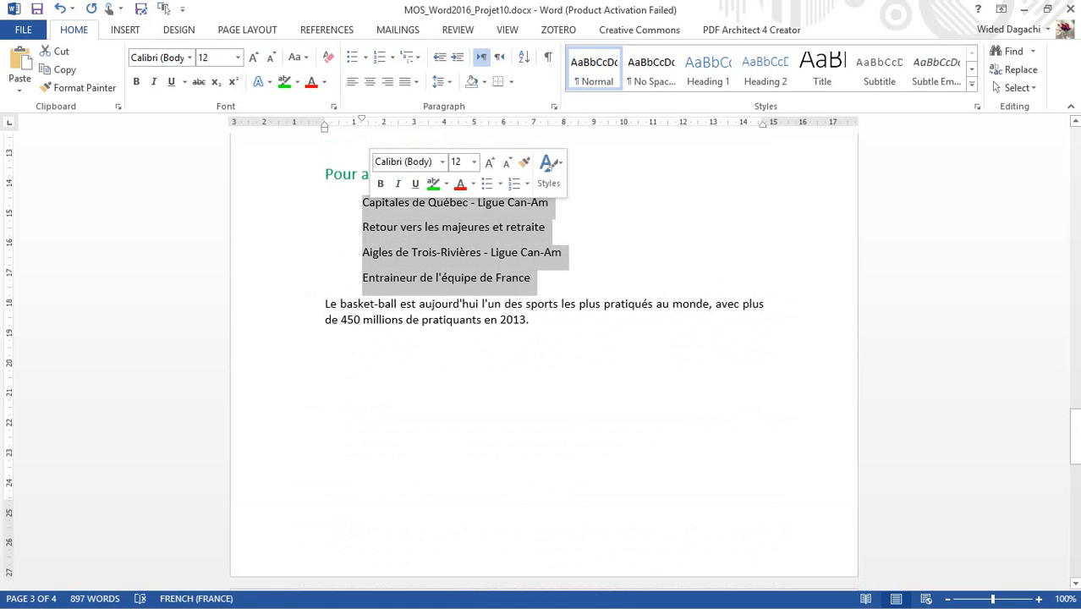
click(365, 57)
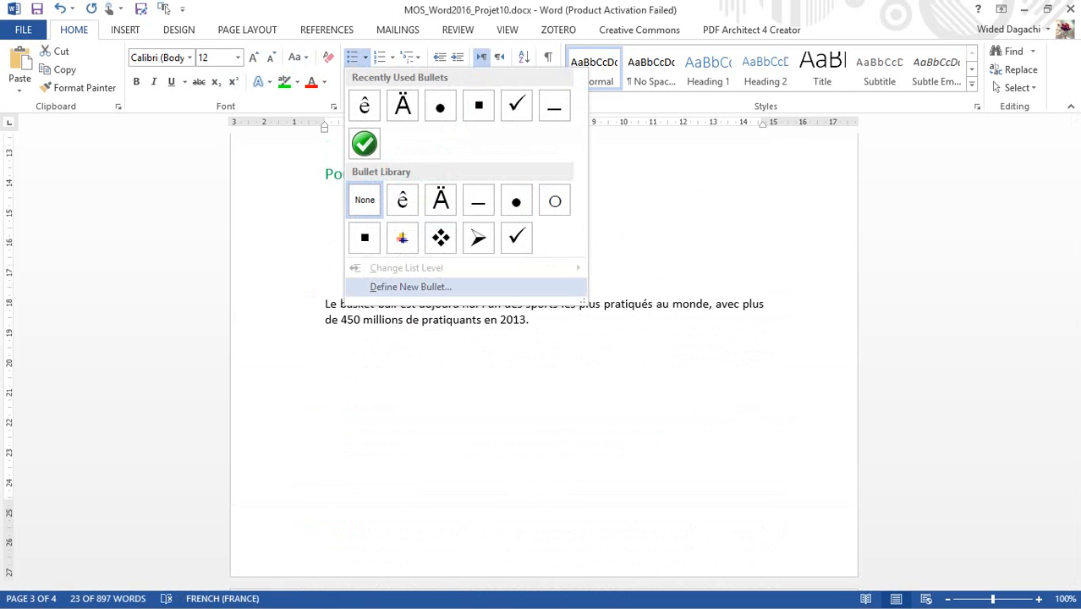
click(410, 287)
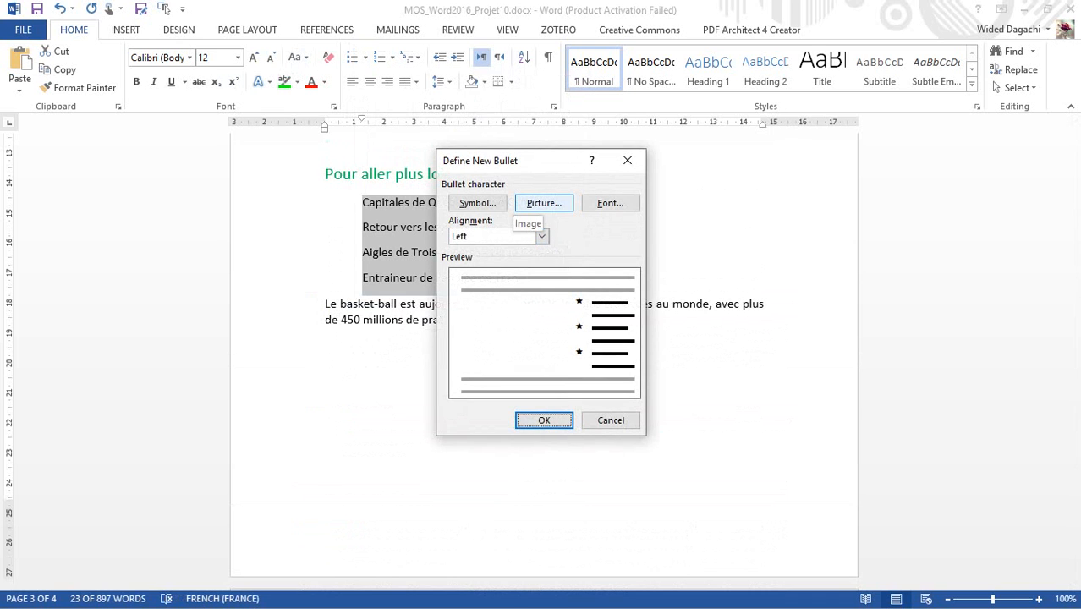
click(543, 206)
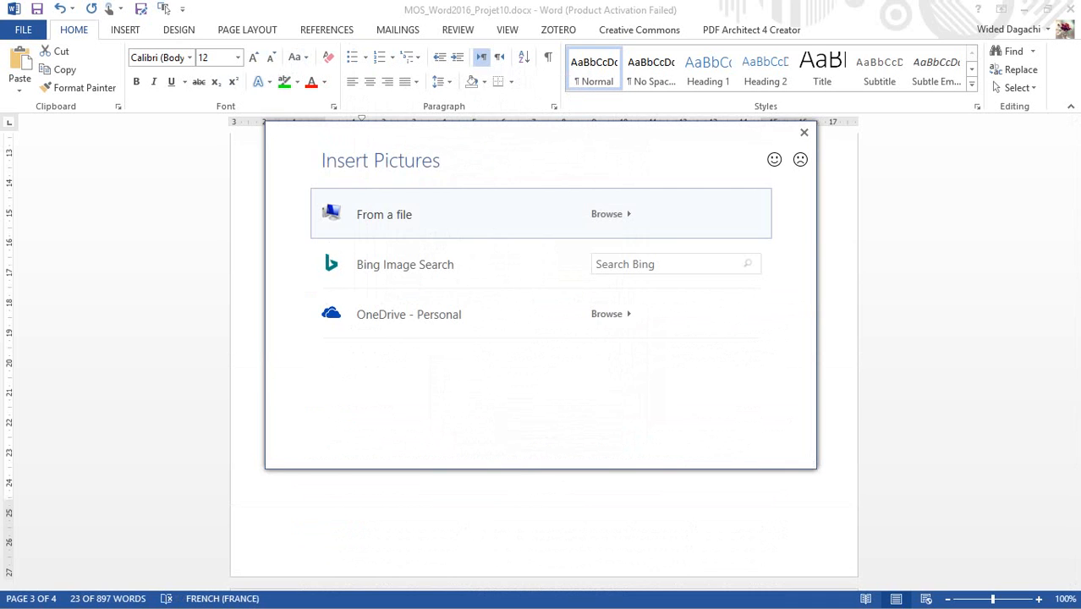
key(Escape)
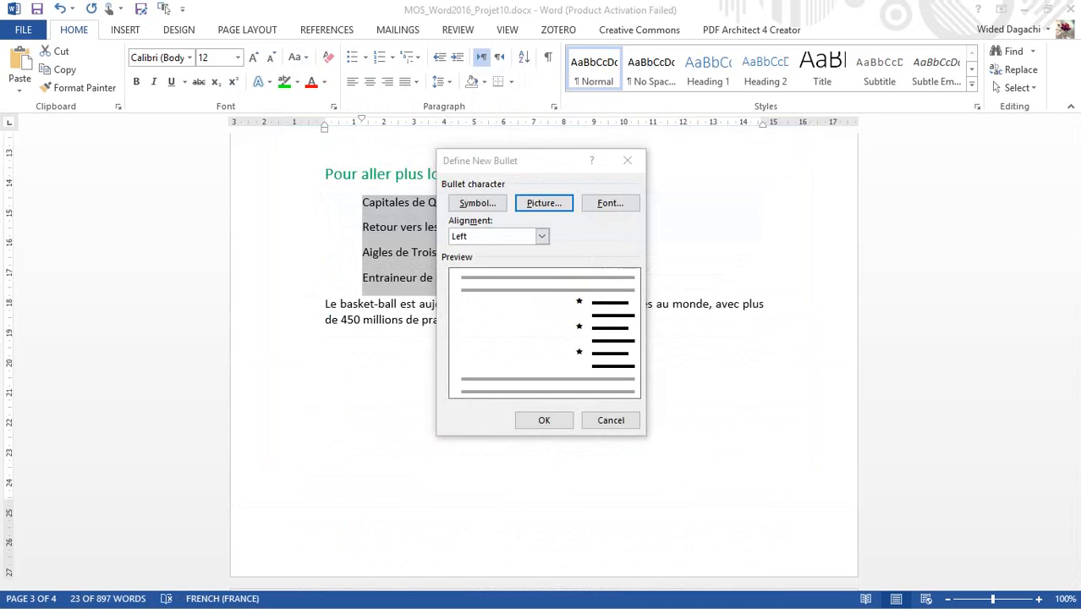
double_click(189, 127)
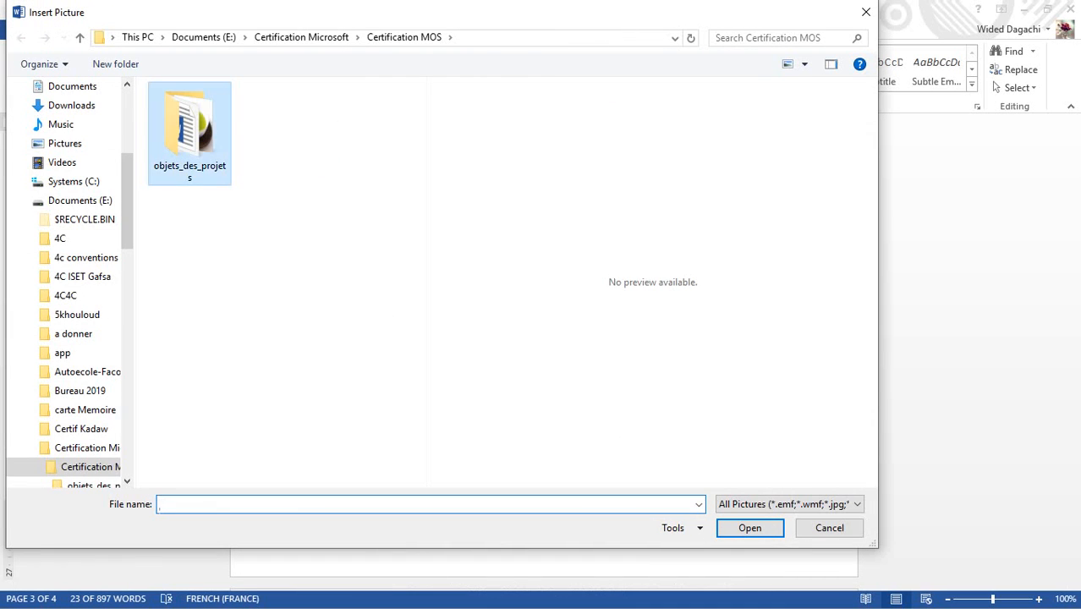
click(373, 127)
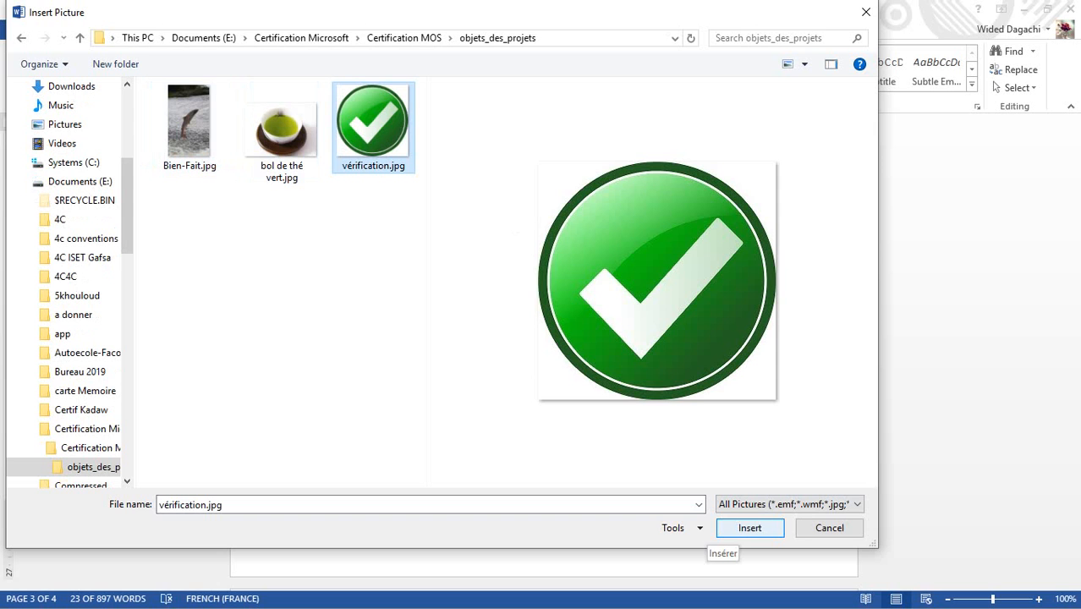
click(726, 535)
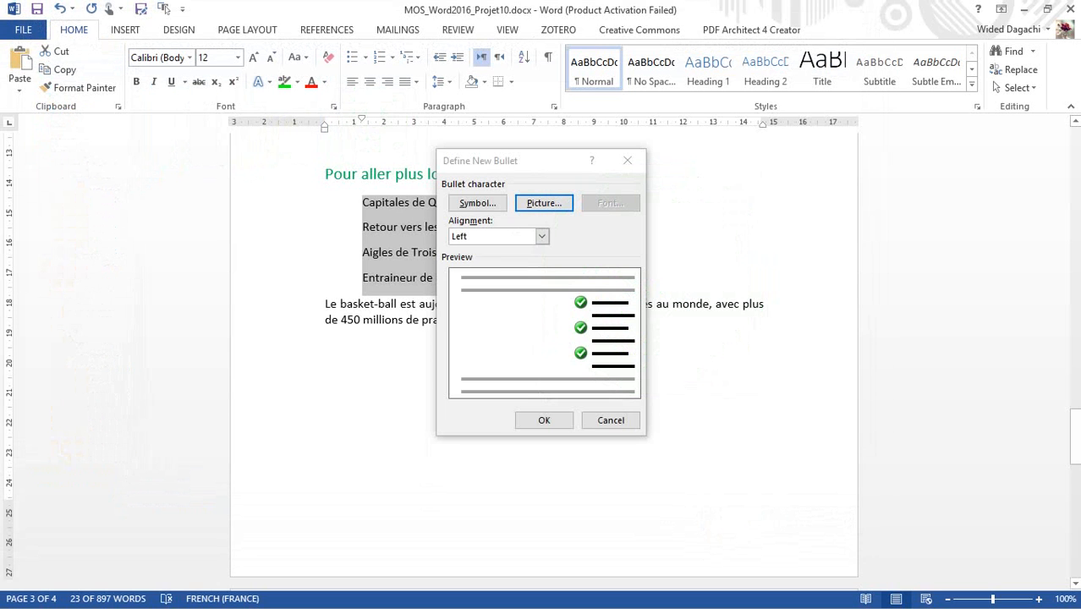
click(545, 420)
Step: Highlight the "Tâche 3 :" heading on the Projet 10 instructions page in green
key(Page_Down)
key(Page_Down)
key(Page_Down)
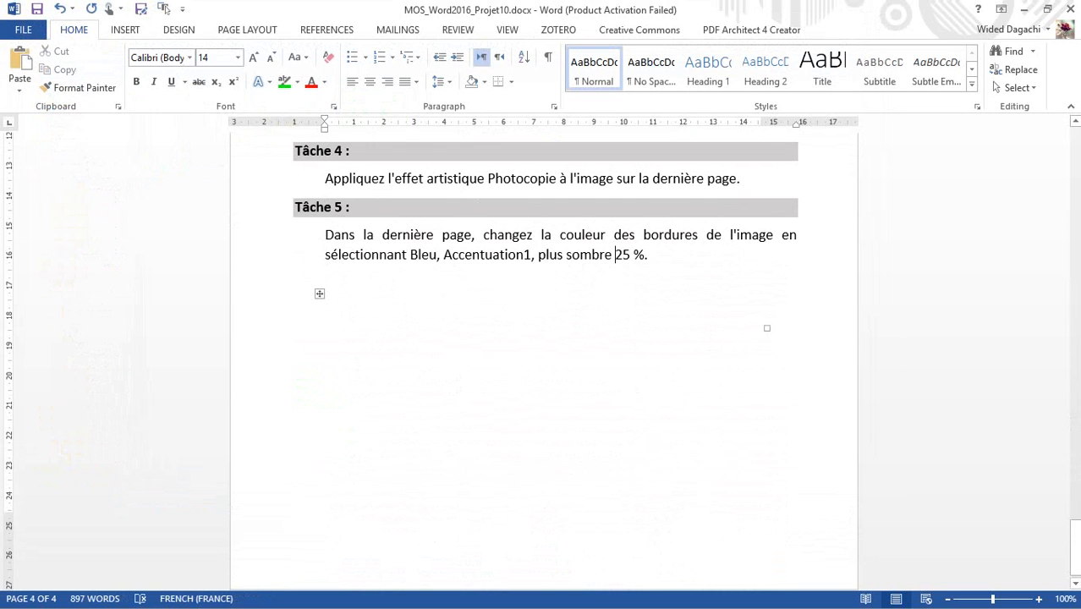
click(1075, 122)
click(1076, 122)
click(1075, 122)
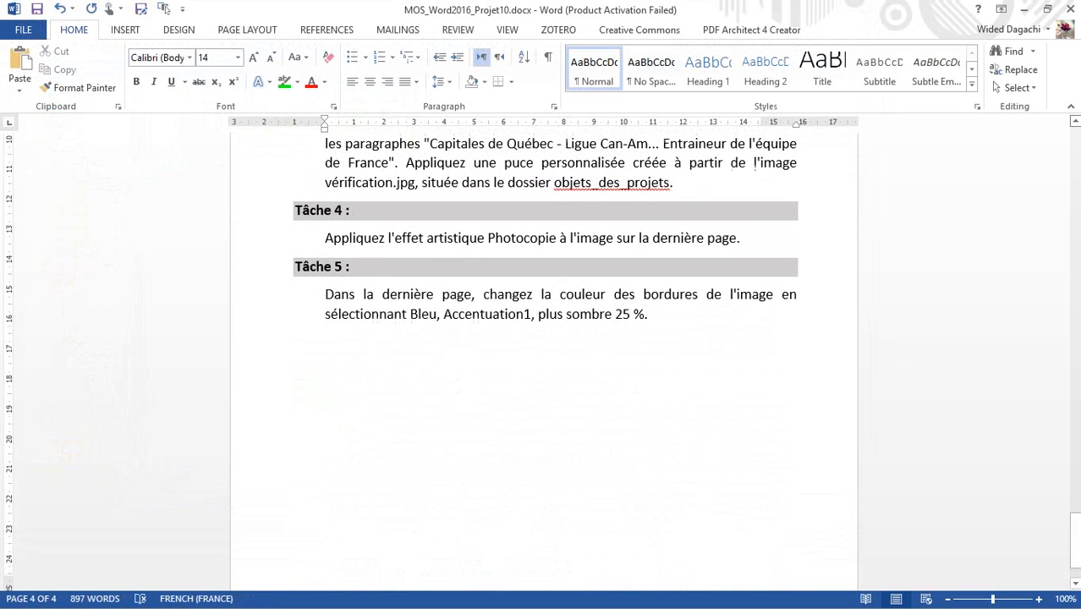
click(1075, 122)
click(1075, 122)
click(1076, 122)
click(1075, 122)
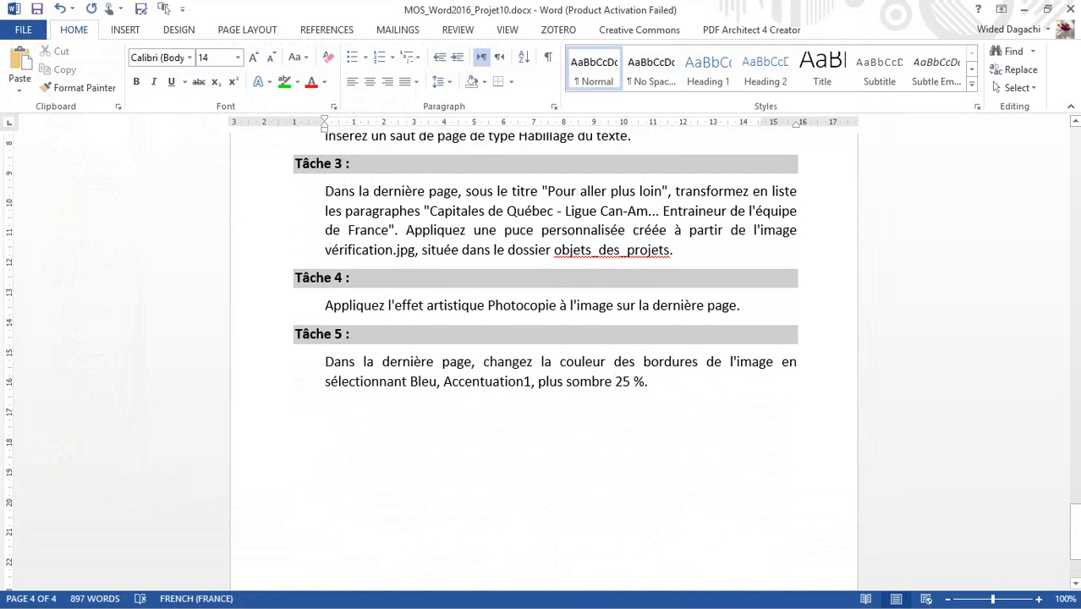
triple_click(348, 163)
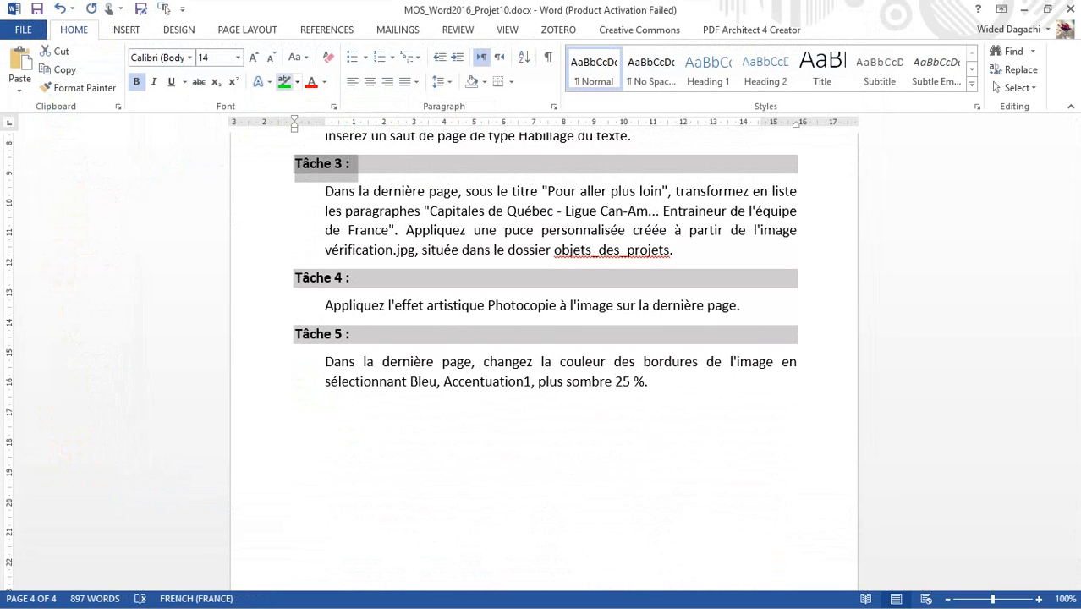
click(284, 82)
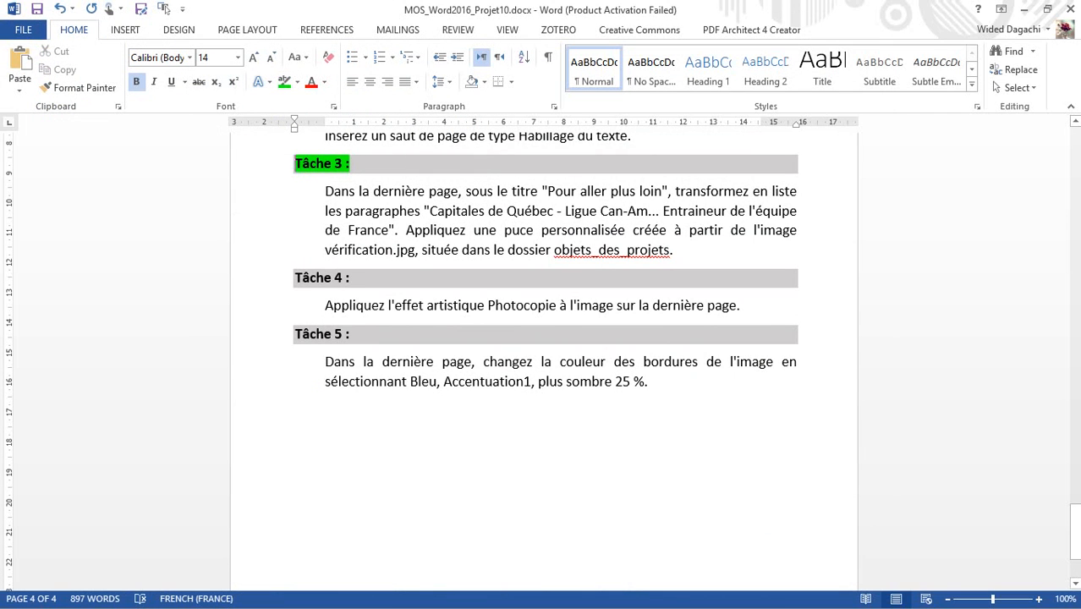
Step: Apply the Photocopie artistic effect to the basketball picture beside the "Etape 2" heading on page 3
scroll(544, 350, up, 8)
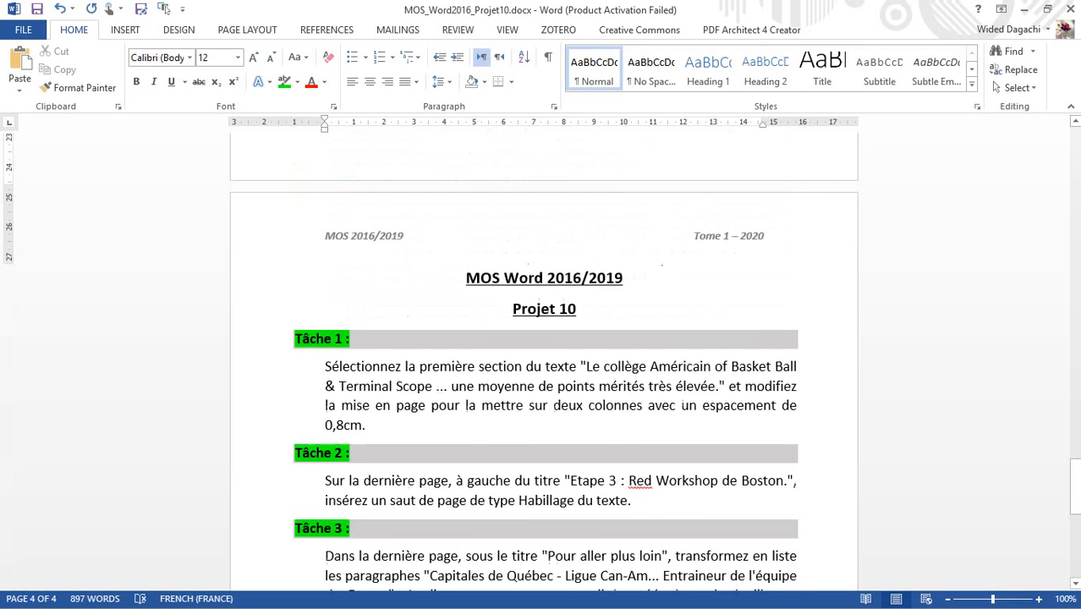
key(ctrl+End)
scroll(544, 351, up, 8)
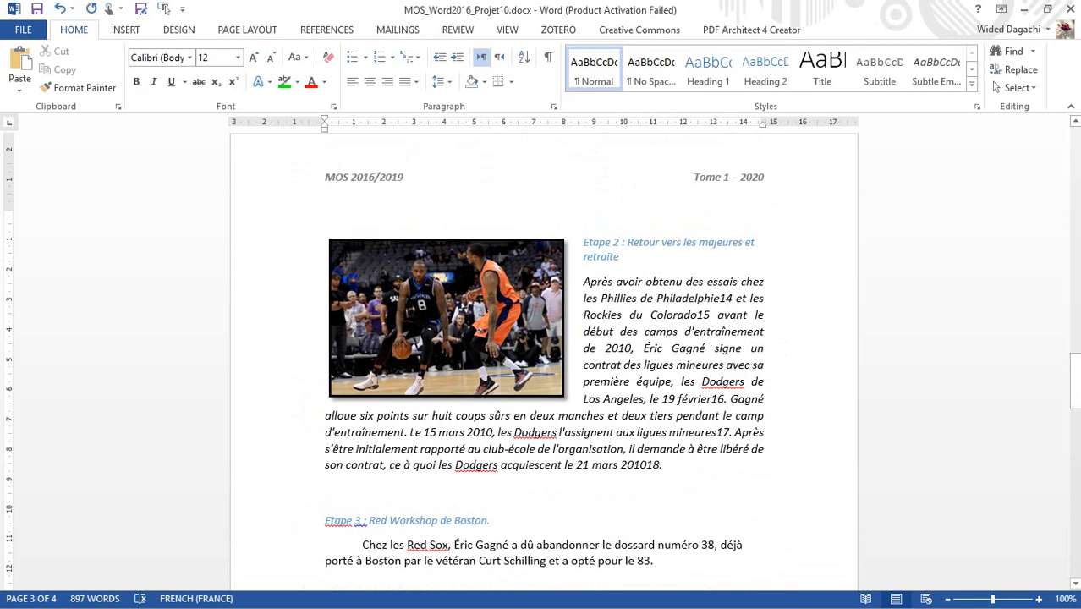
click(446, 318)
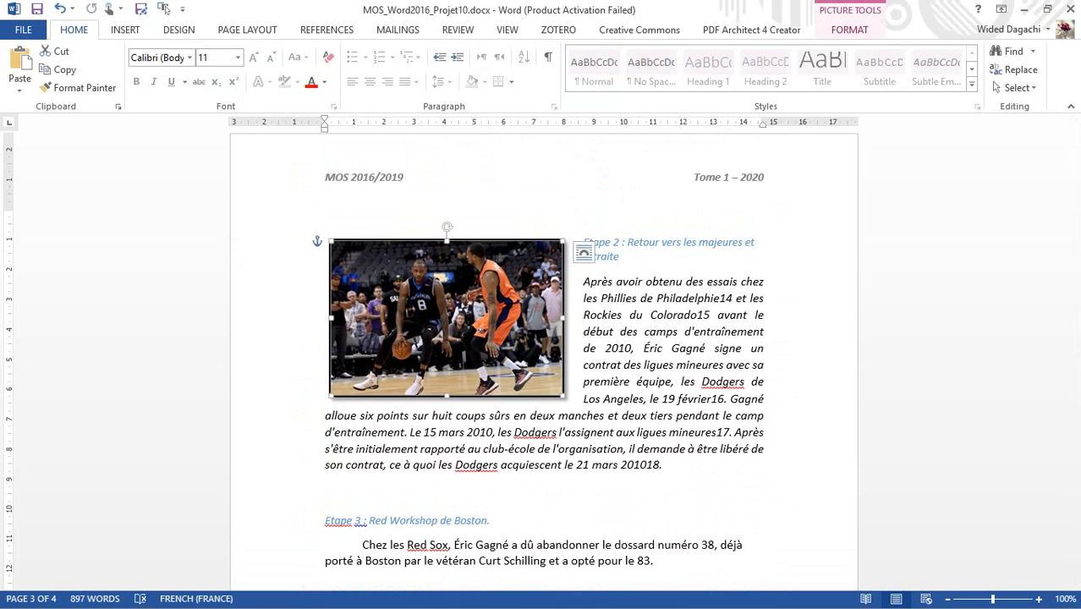
key(alt+j)
key(p)
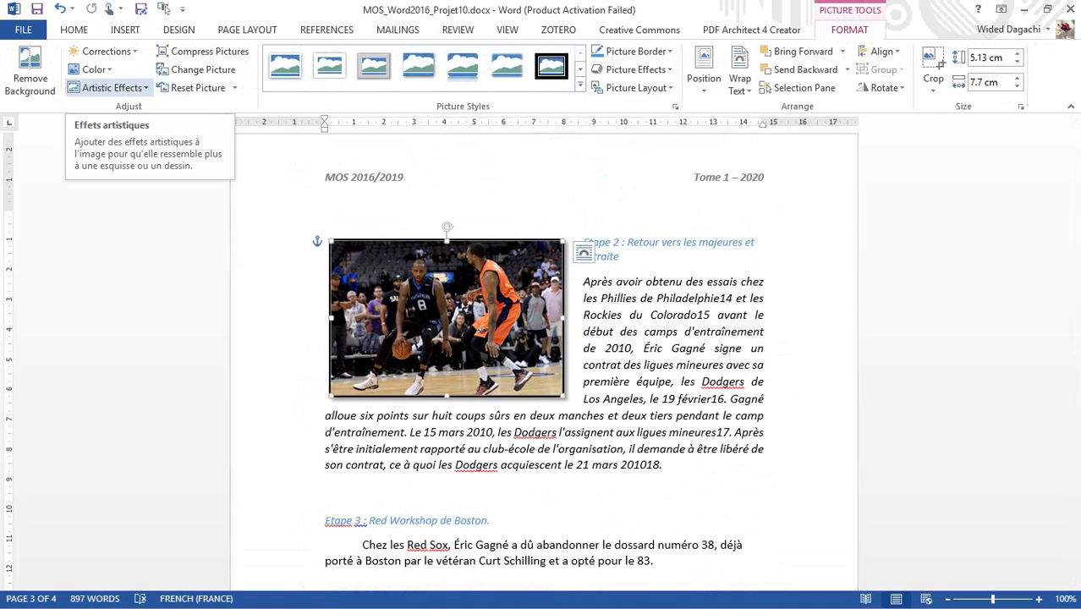
click(108, 87)
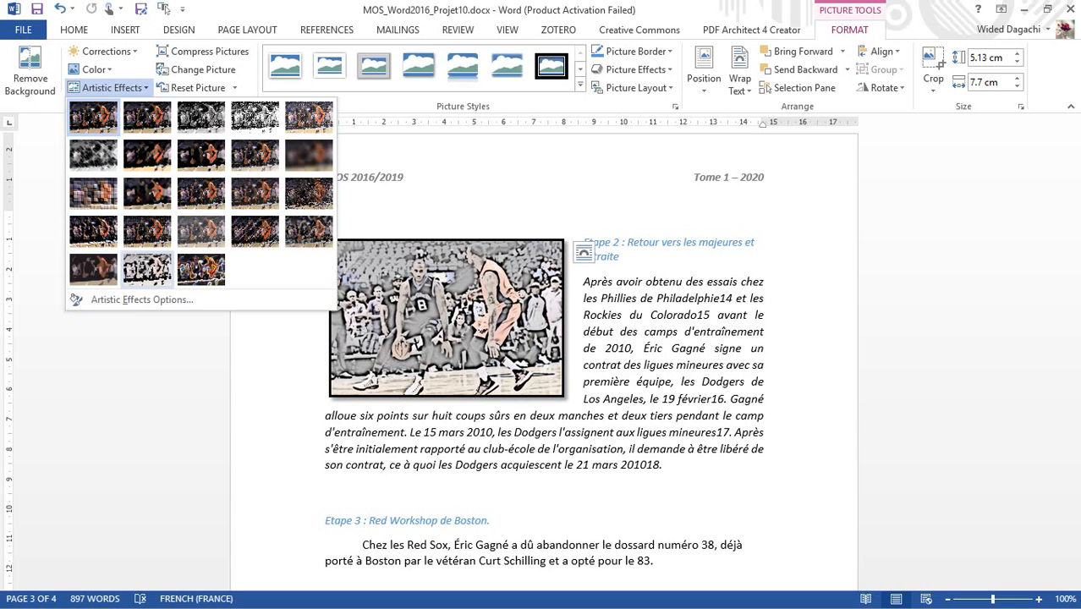
click(147, 270)
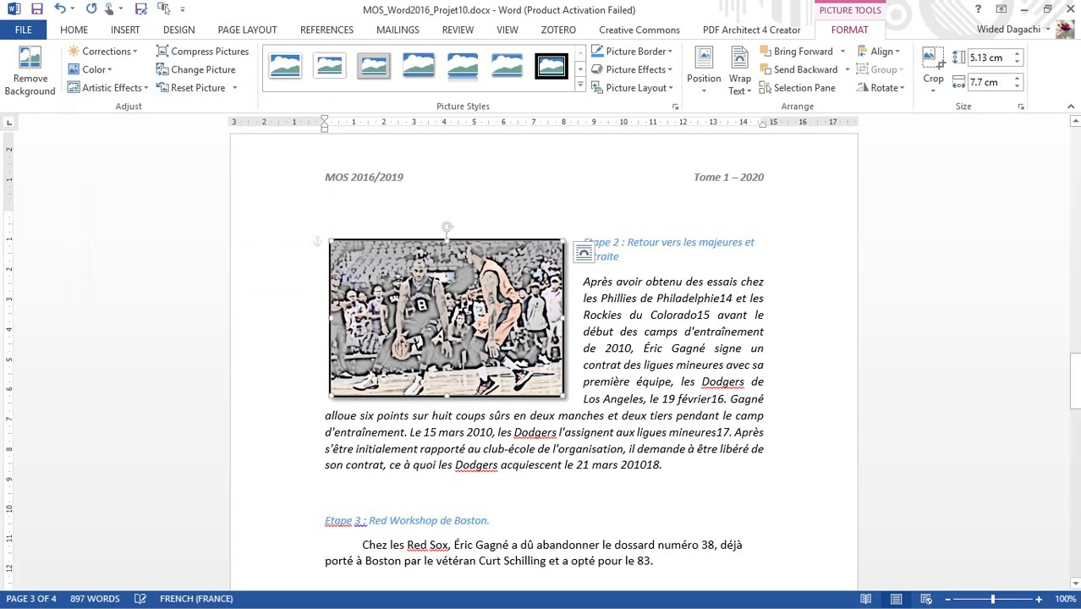
Step: Highlight the "Tâche 4 :" heading on the Projet 10 instructions page in green
key(alt+Tab)
scroll(465, 356, down, 5)
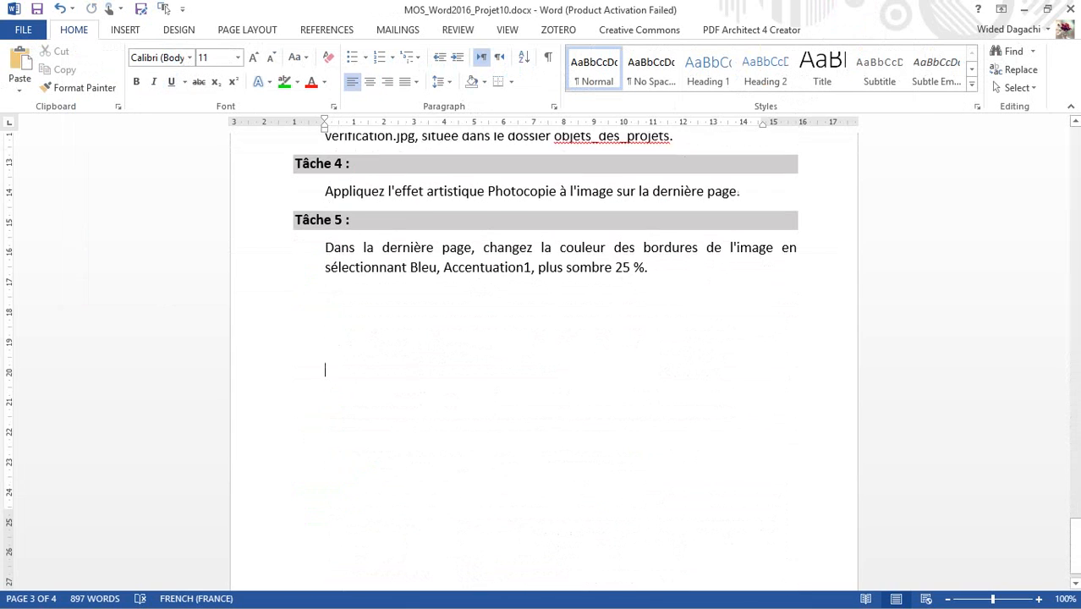
scroll(465, 356, up, 5)
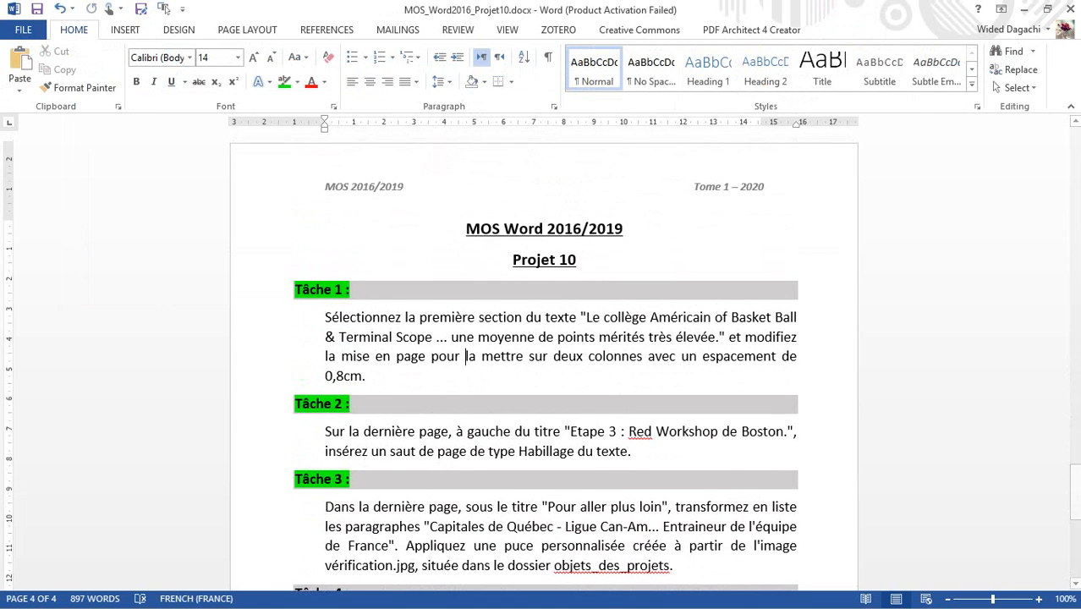
scroll(465, 356, down, 1)
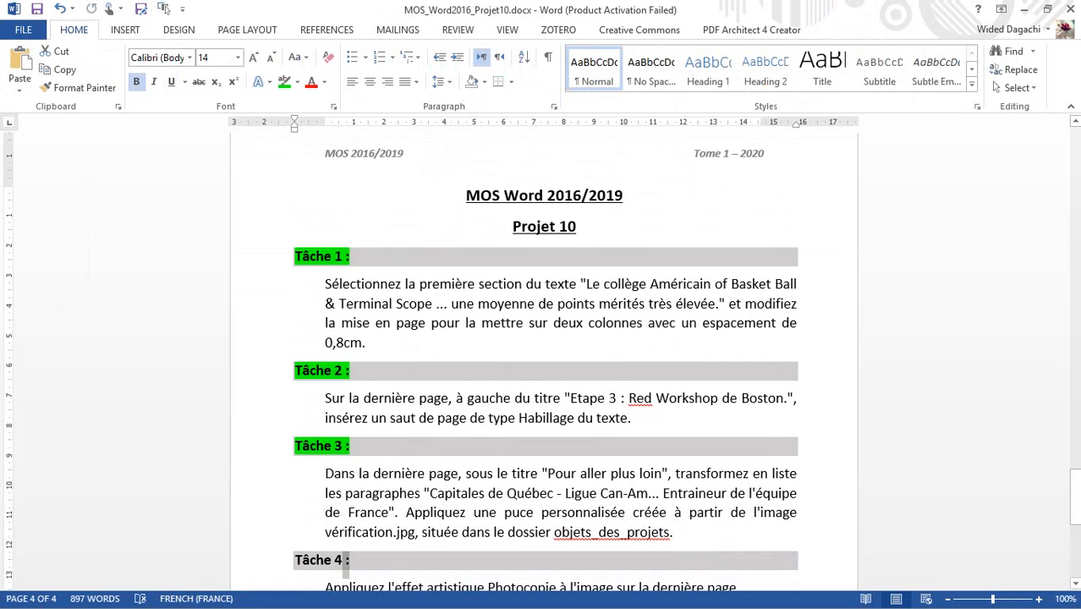
drag(345, 560, 295, 562)
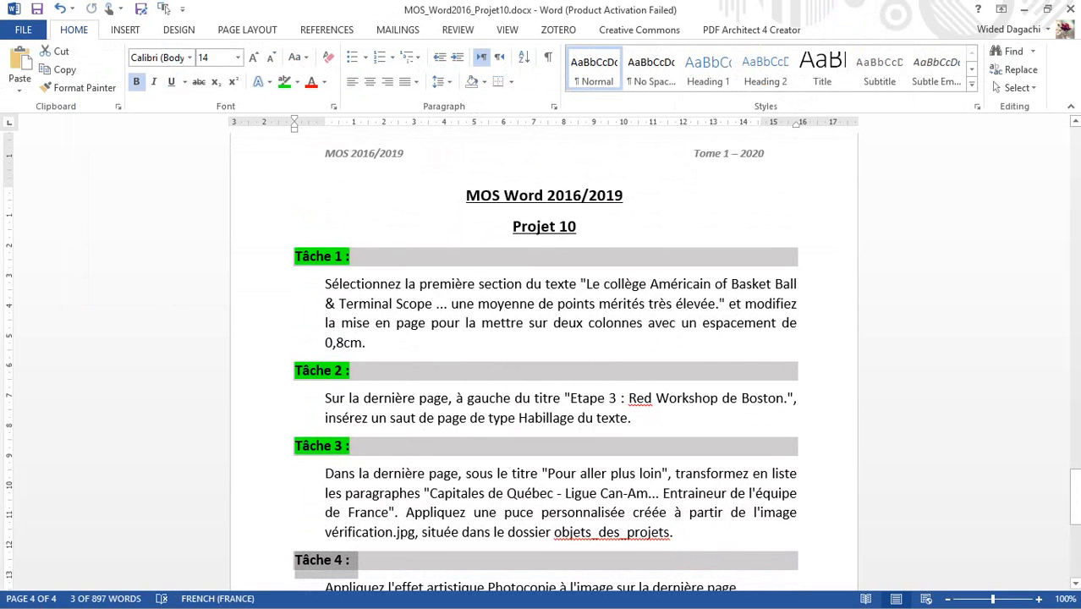
click(284, 81)
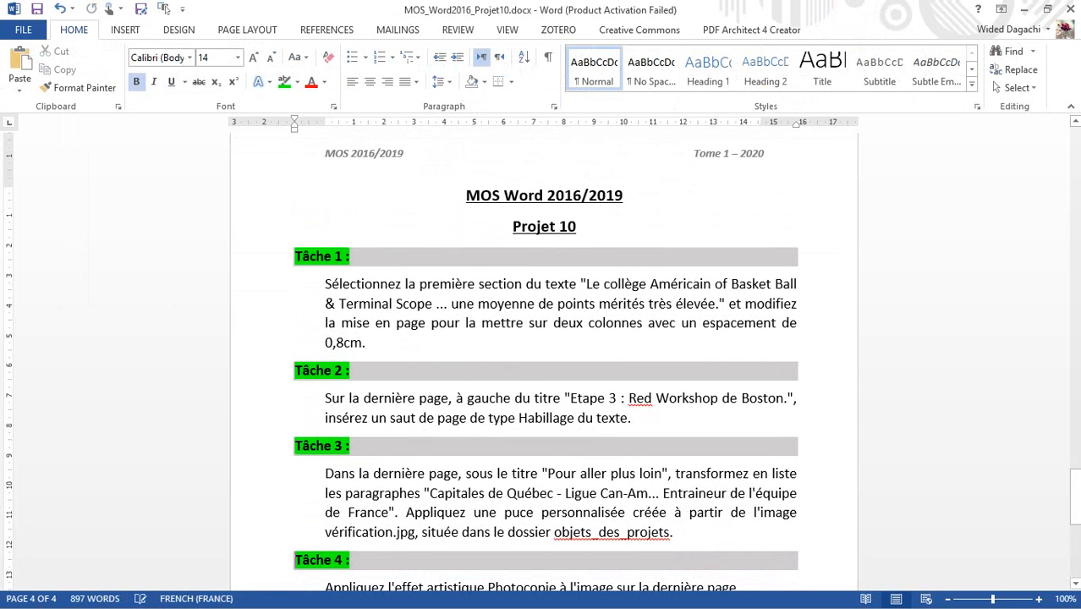
Step: Set the border color of the basketball picture on page 3 to Blue, Accent 1, Darker 25%
key(Down)
key(Down)
key(Down)
key(Down)
key(Down)
key(Down)
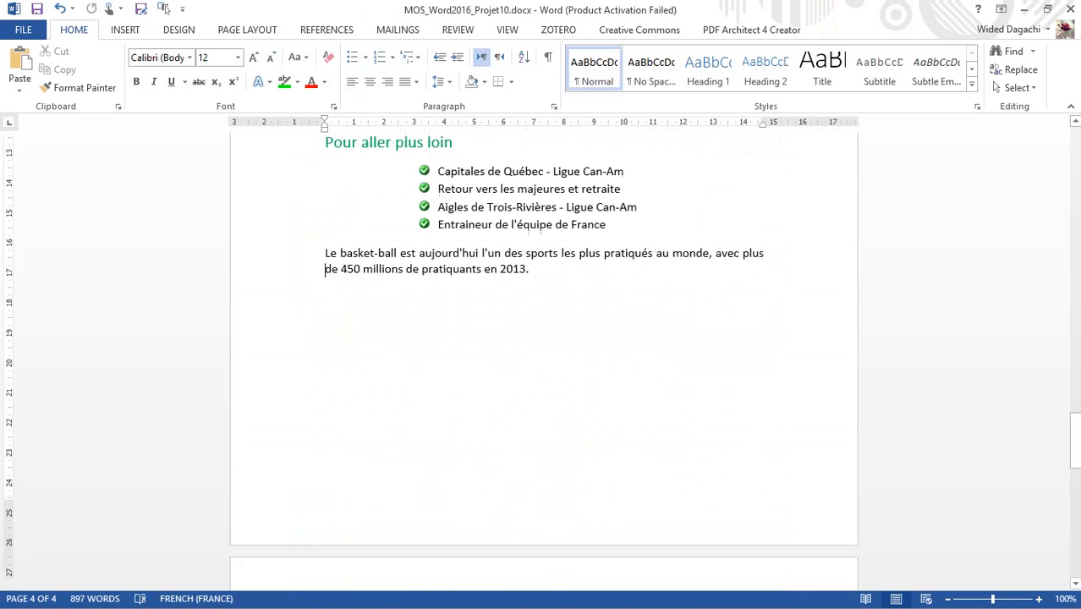
scroll(541, 338, up, 10)
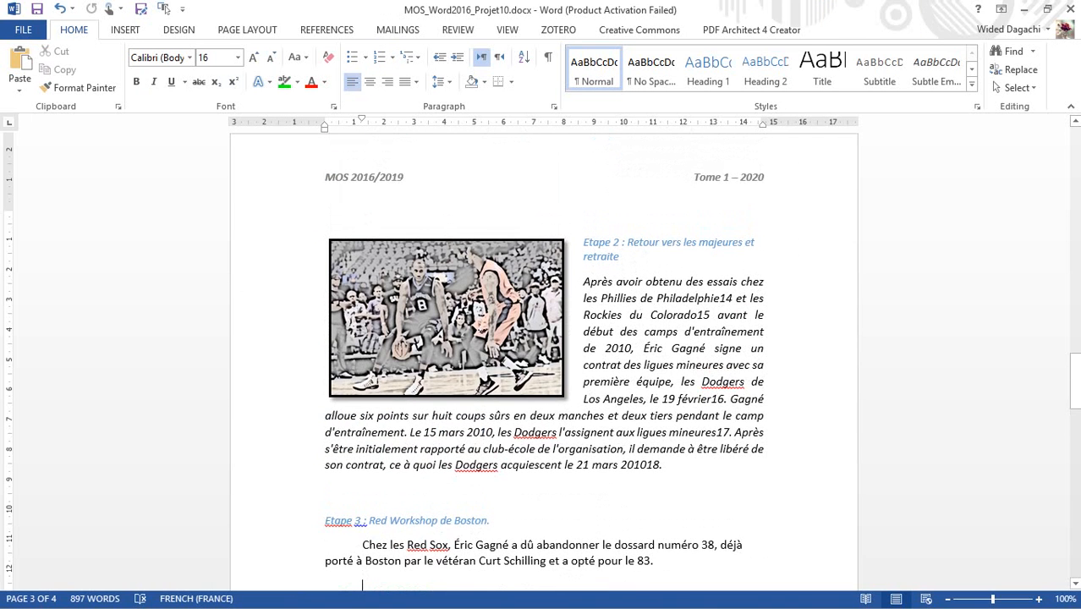
click(447, 319)
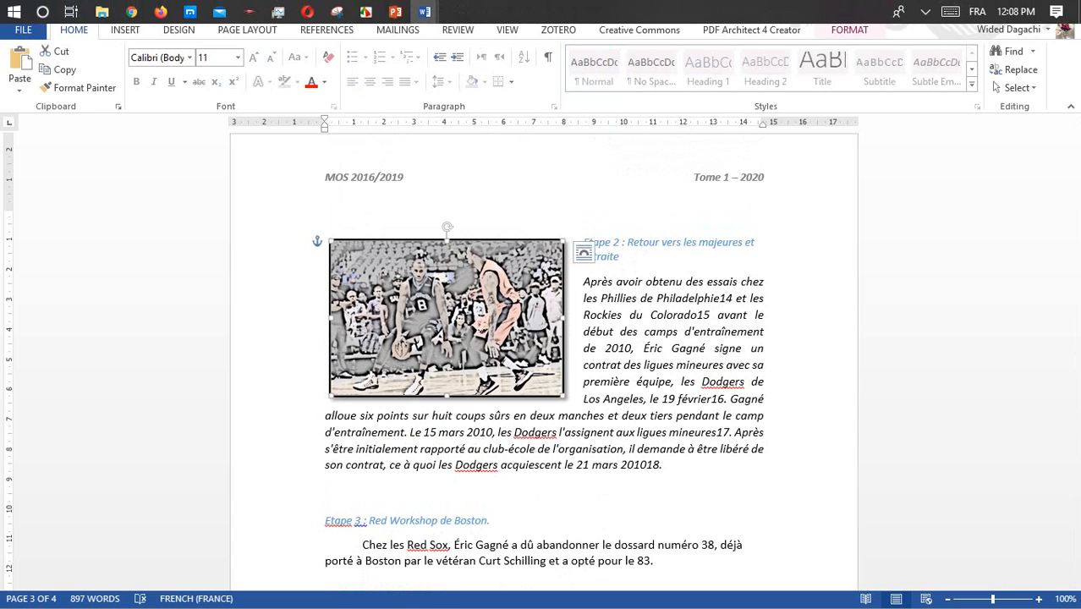
click(849, 30)
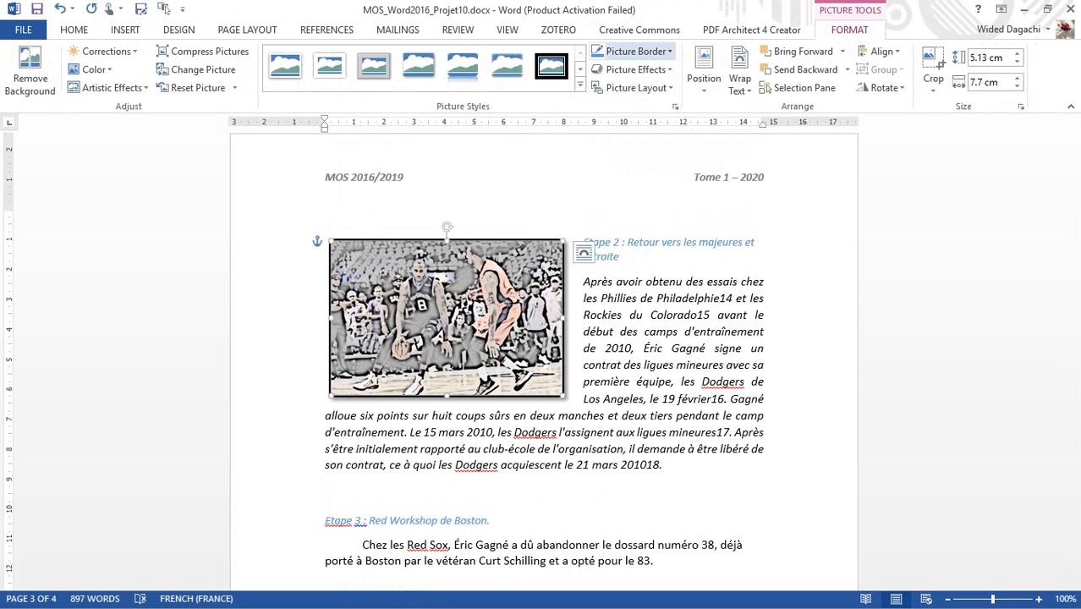
click(636, 51)
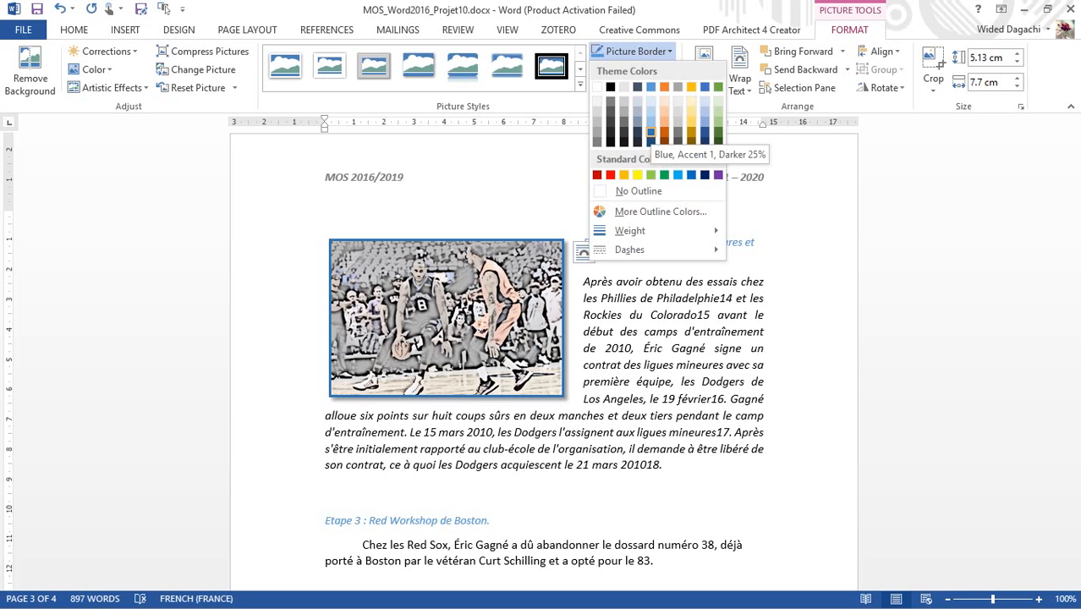
click(651, 132)
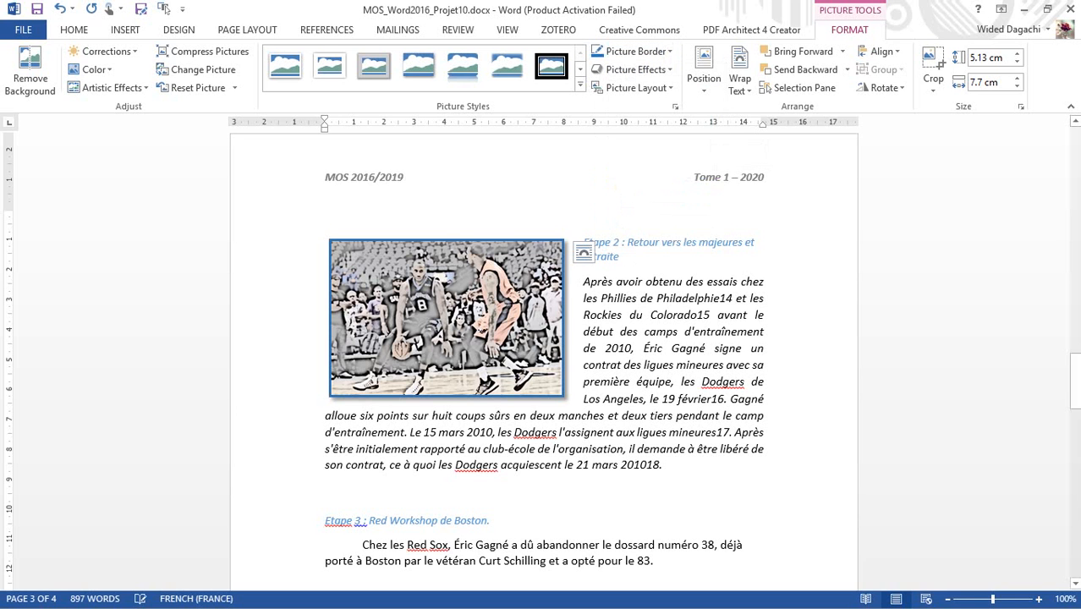
Step: Highlight the "Tâche 5 :" heading on the Projet 10 instructions page in green and return to the document's content
key(ctrl+End)
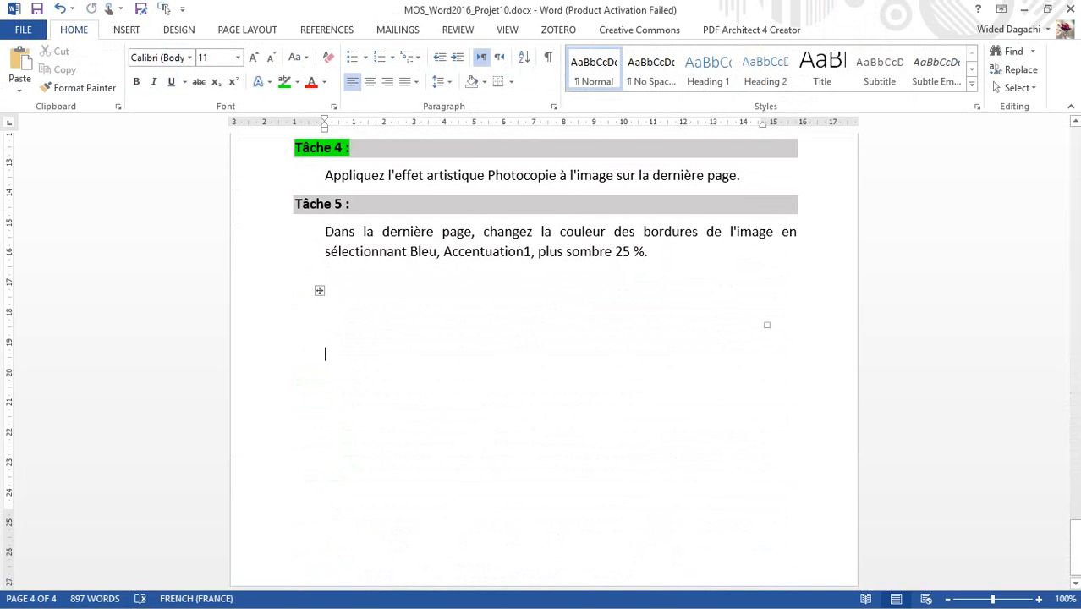
click(279, 204)
click(284, 81)
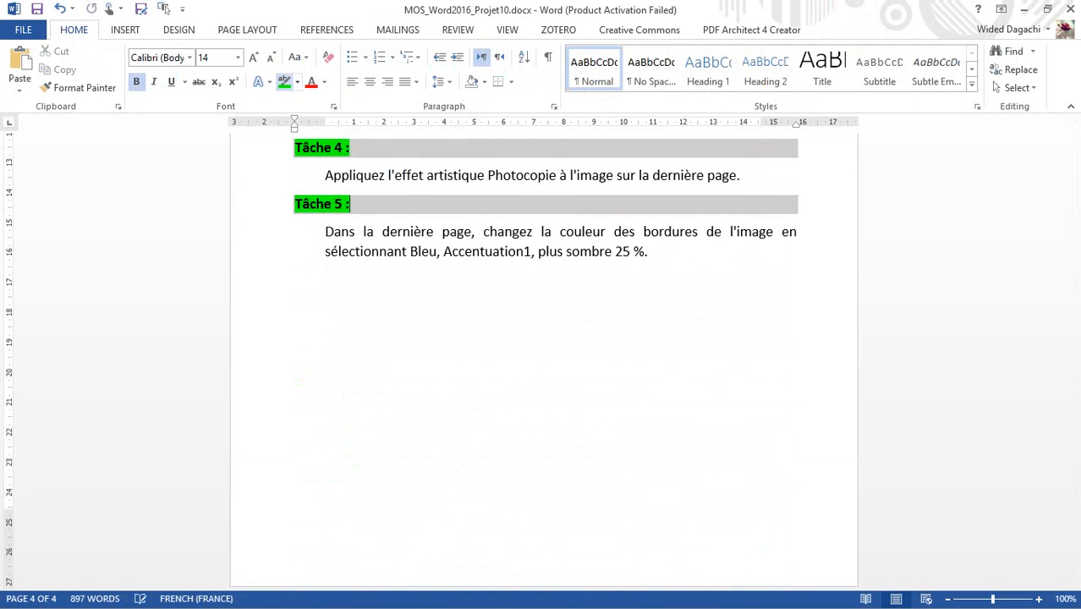
click(606, 232)
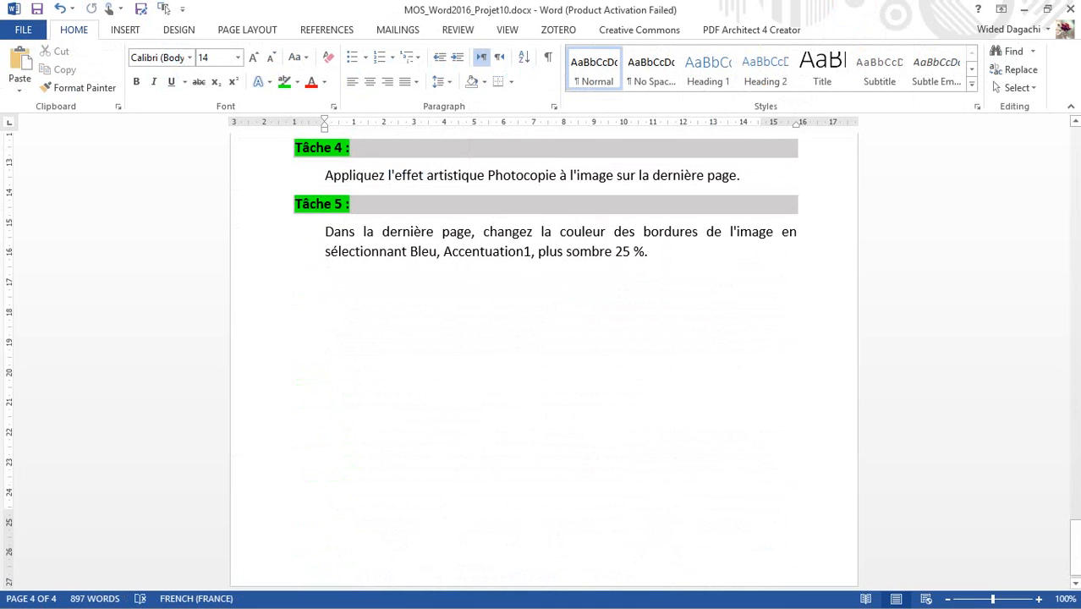
key(shift+F5)
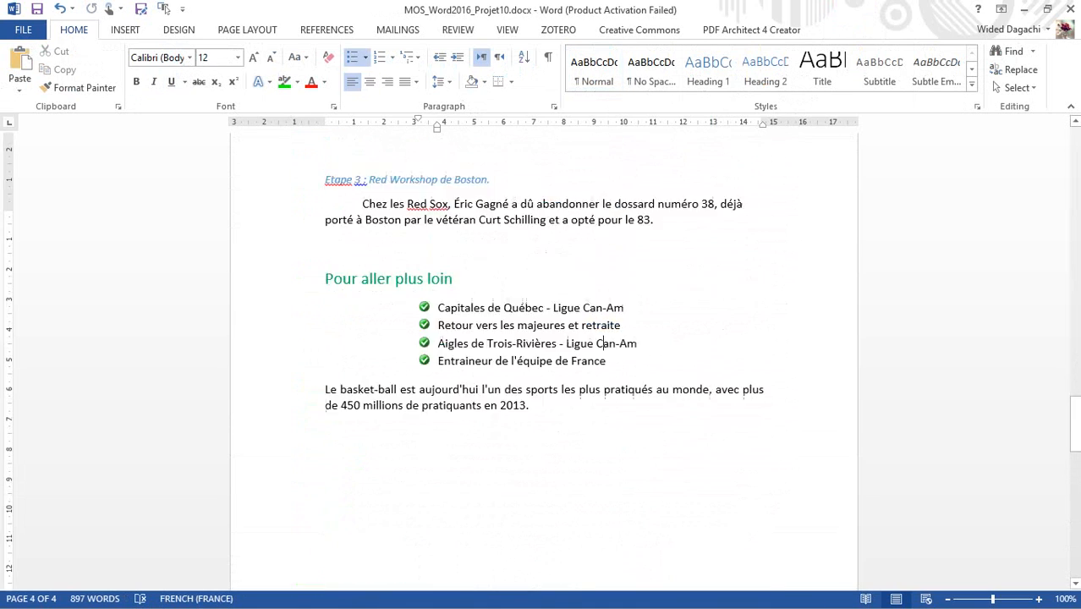